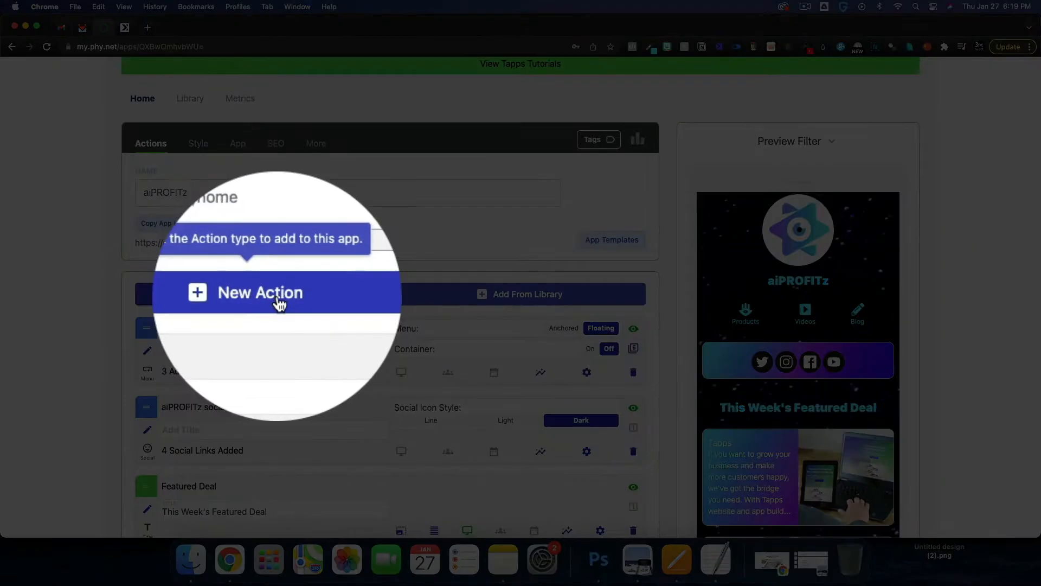
# Step: Create a new Form action for the aiPROFITz app and add a Webhook integration to the form
pyautogui.click(277, 295)
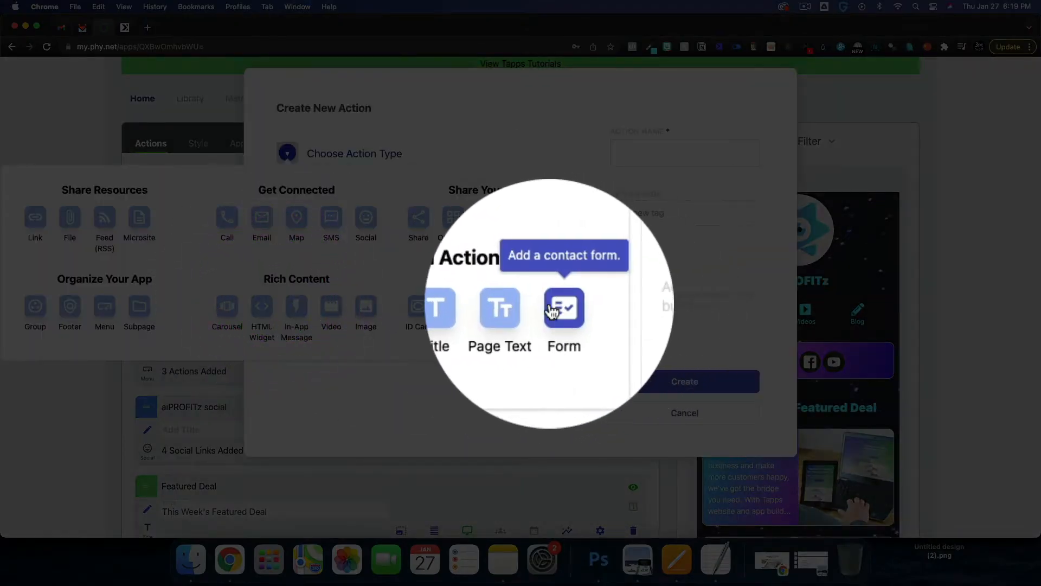
pyautogui.click(553, 303)
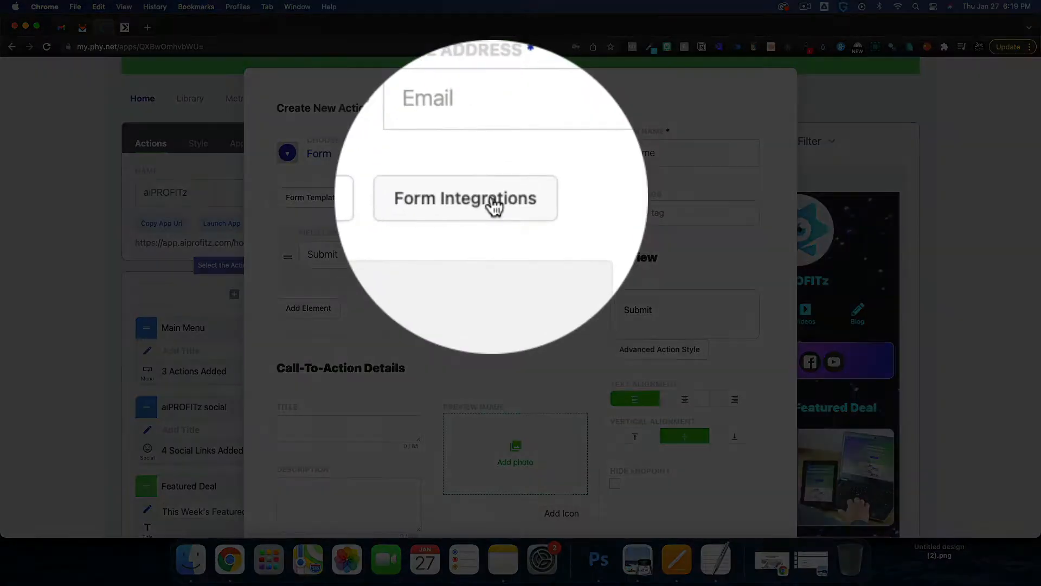
pyautogui.click(495, 206)
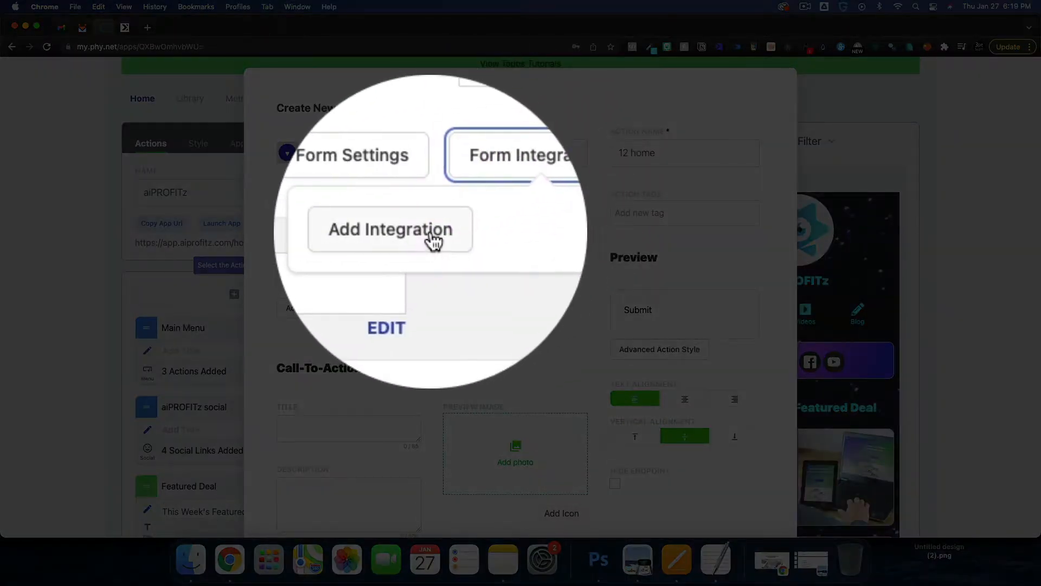
pyautogui.click(434, 241)
pyautogui.click(428, 266)
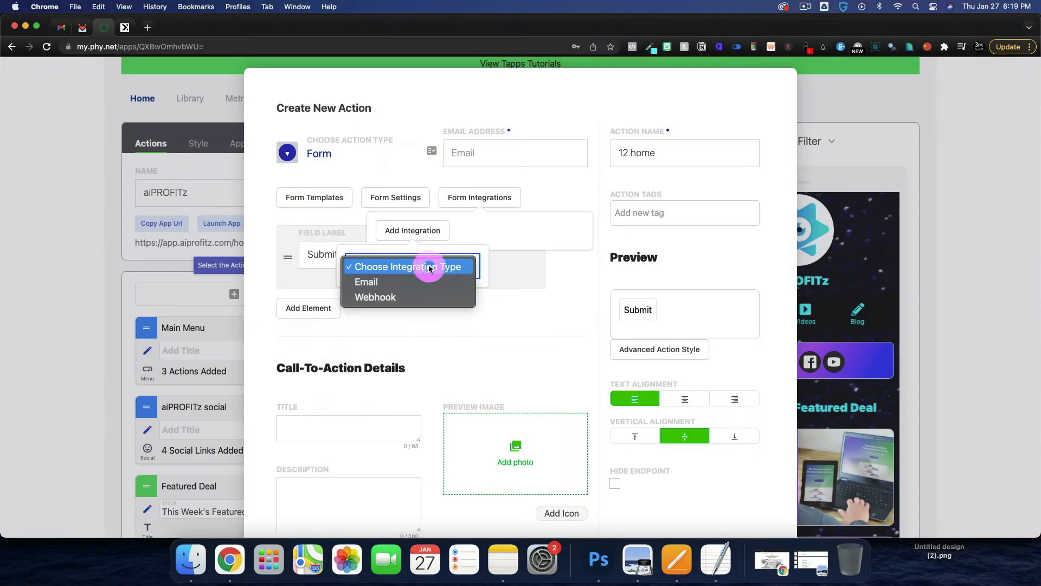
pyautogui.click(394, 298)
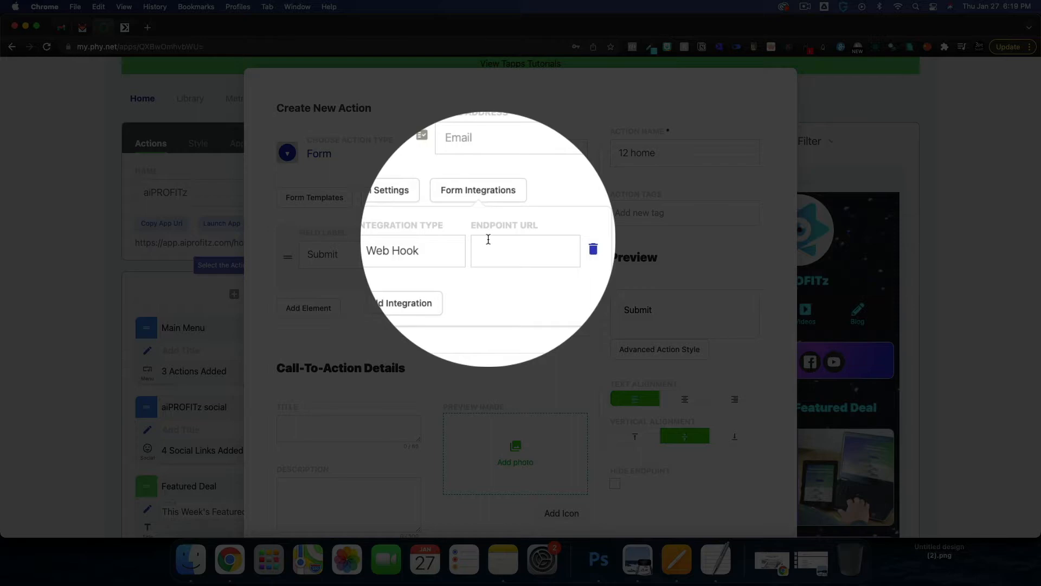
# Step: Switch to Gmail and check the start and end dates in the AppSumo Last Call email
pyautogui.click(124, 27)
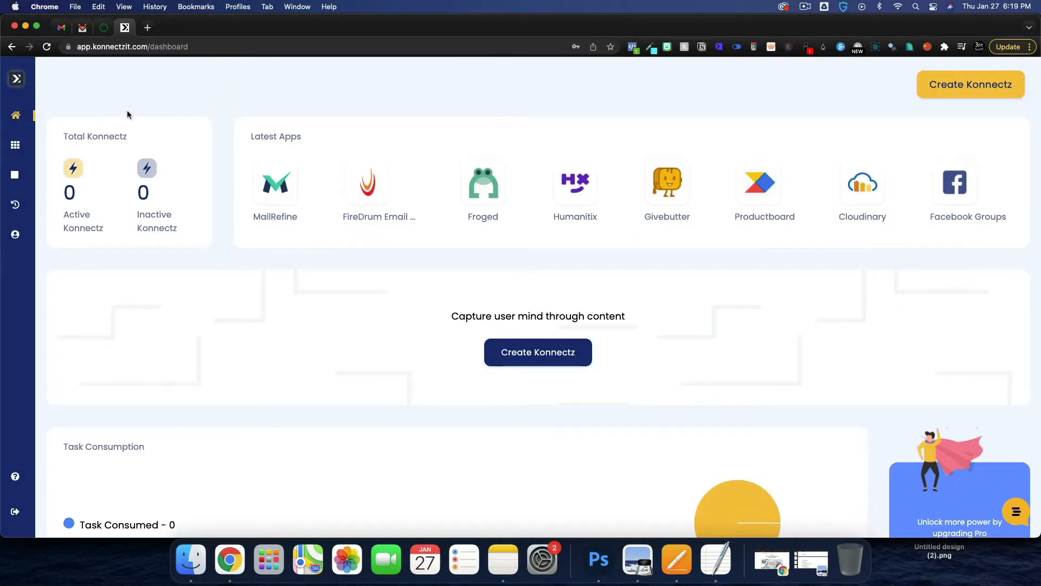
pyautogui.click(61, 27)
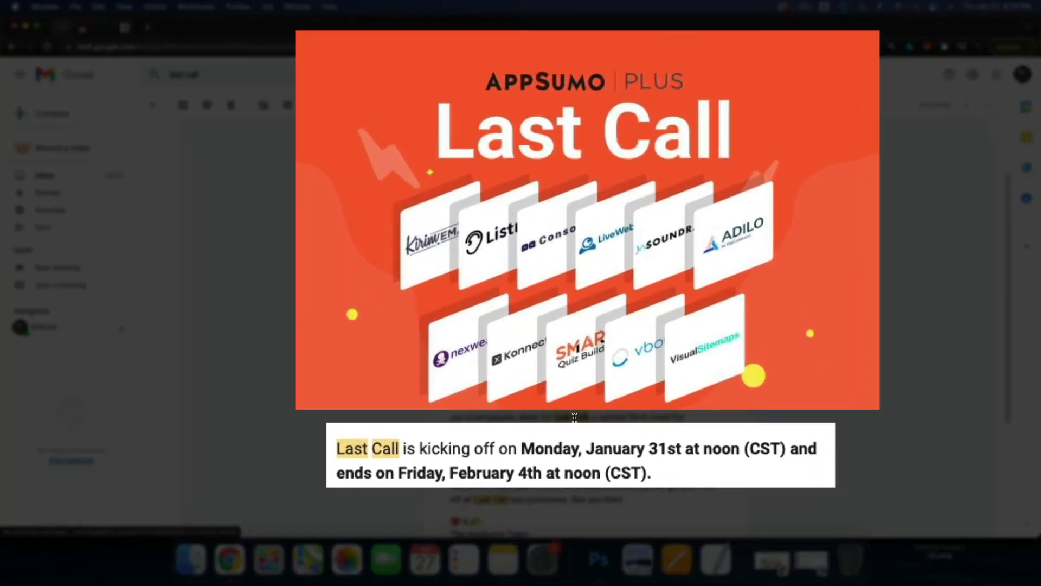
pyautogui.moveTo(519, 448); pyautogui.dragTo(651, 473)
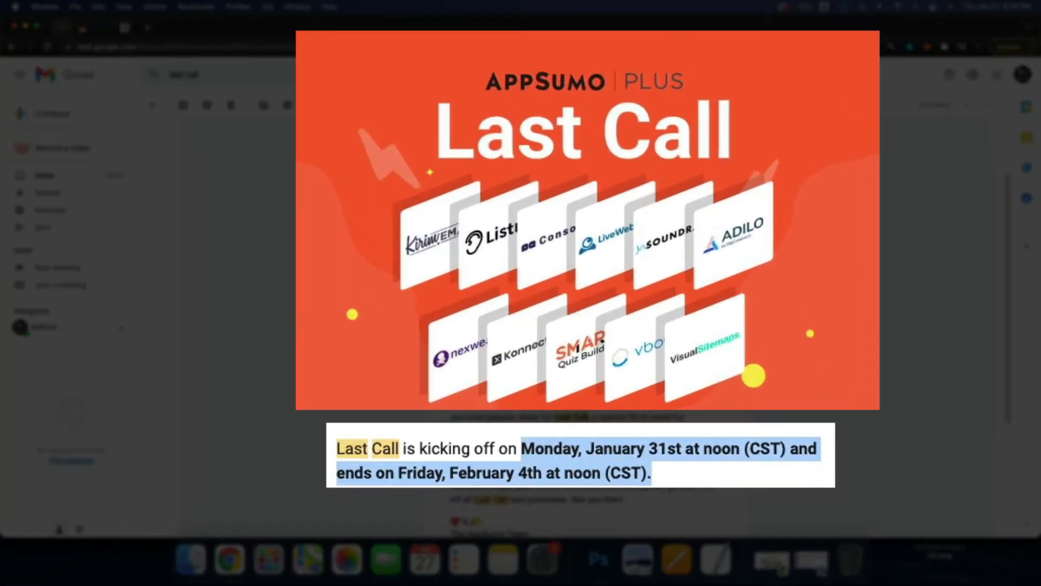
pyautogui.click(693, 480)
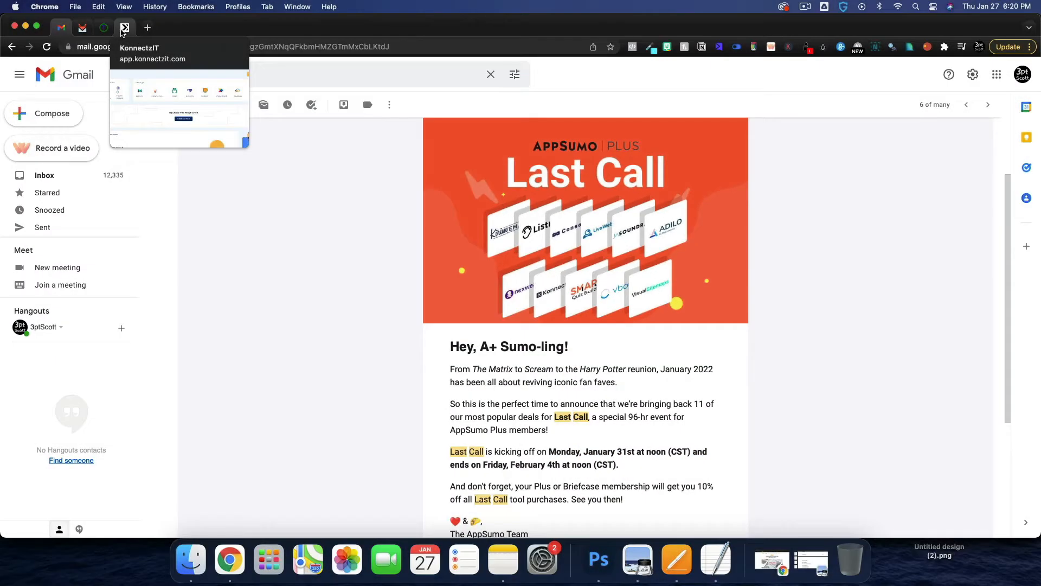
# Step: Switch to KonnectzIT, find Sendfox in the apps catalogue and authorize its connection
pyautogui.click(124, 28)
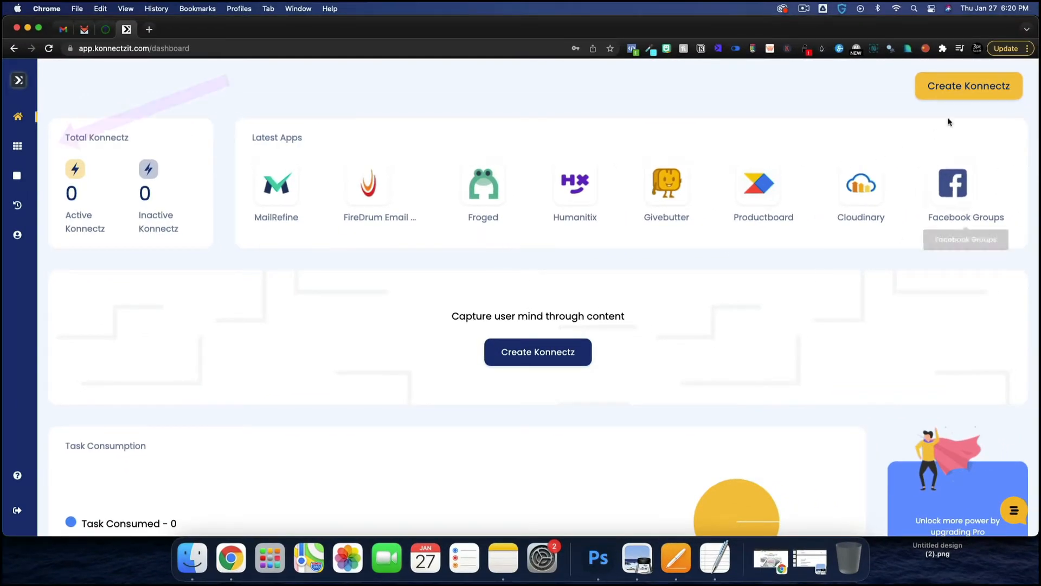
pyautogui.click(40, 147)
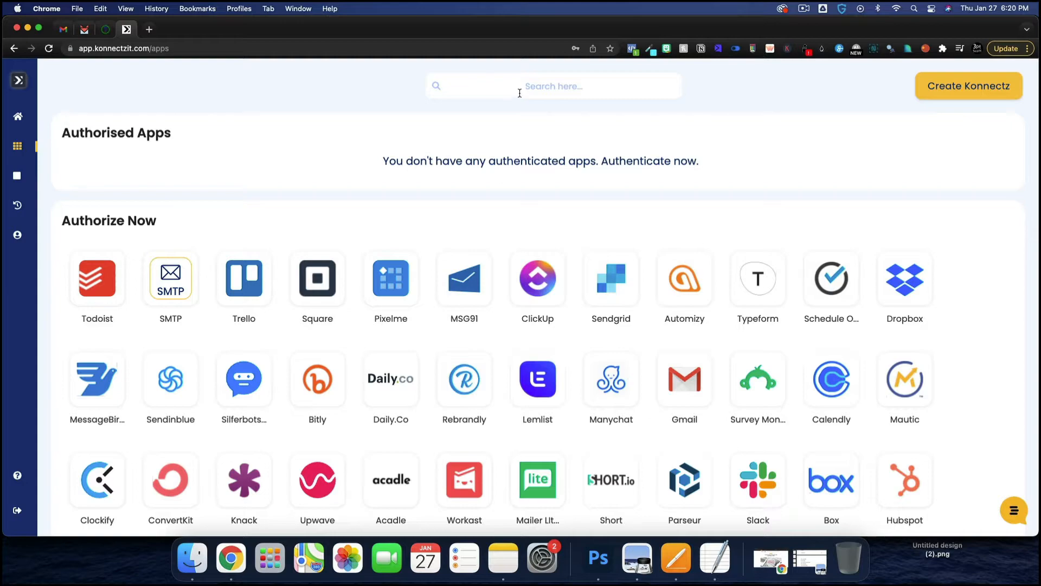
pyautogui.click(520, 92)
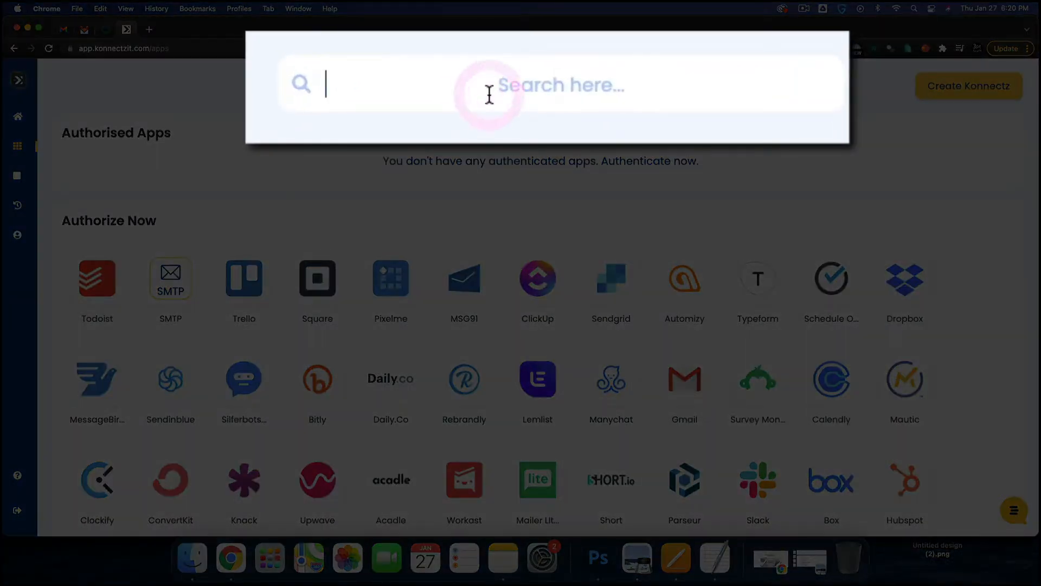
pyautogui.write('sendf')
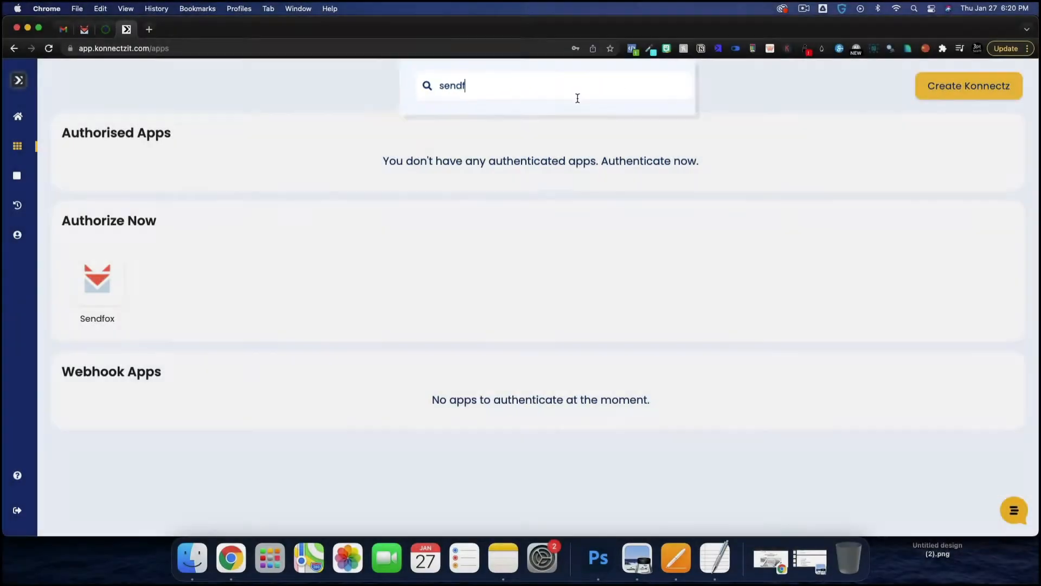
pyautogui.click(101, 282)
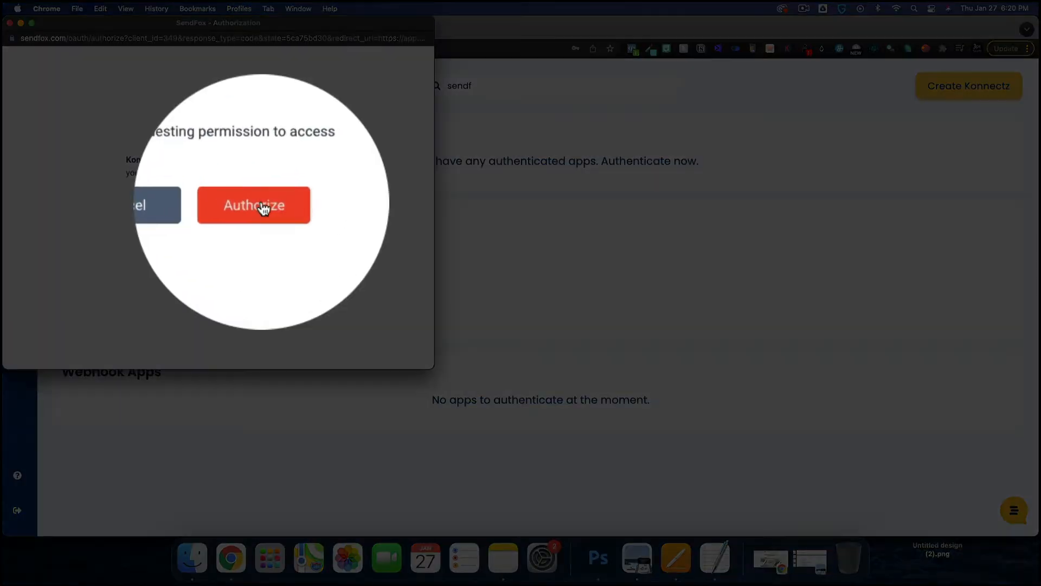
pyautogui.click(262, 204)
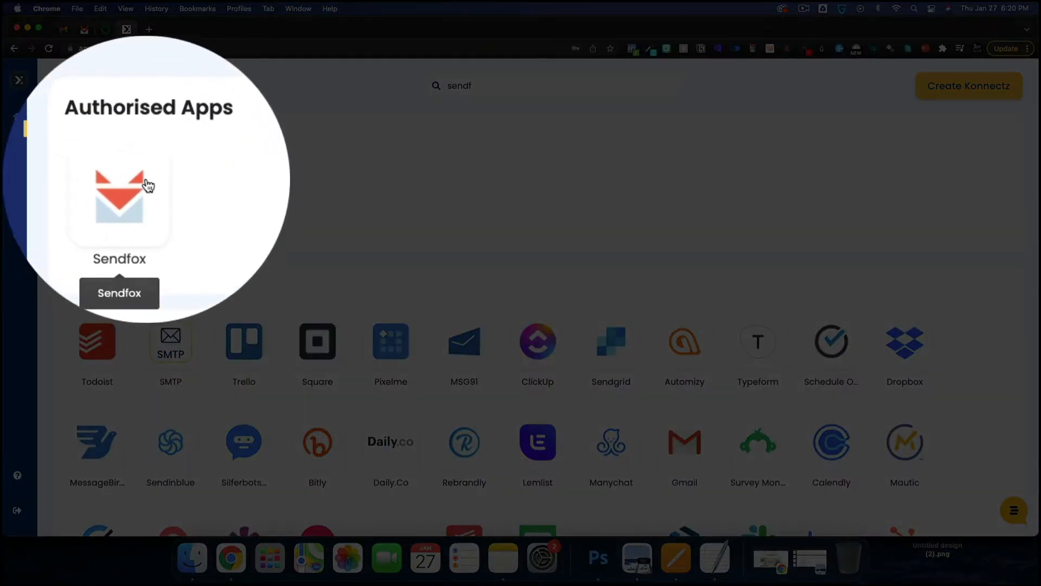
# Step: Look through the catalogue of apps available for authorization
pyautogui.scroll(-3, 333, 271)
pyautogui.scroll(-4, 332, 271)
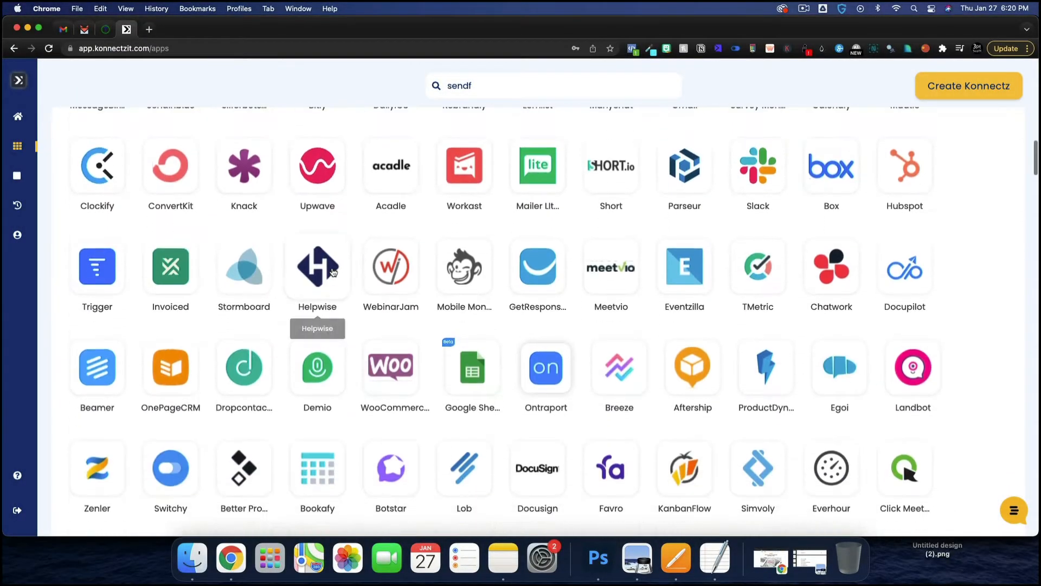
pyautogui.scroll(3, 336, 271)
pyautogui.scroll(-1, 334, 418)
pyautogui.scroll(-20, 334, 418)
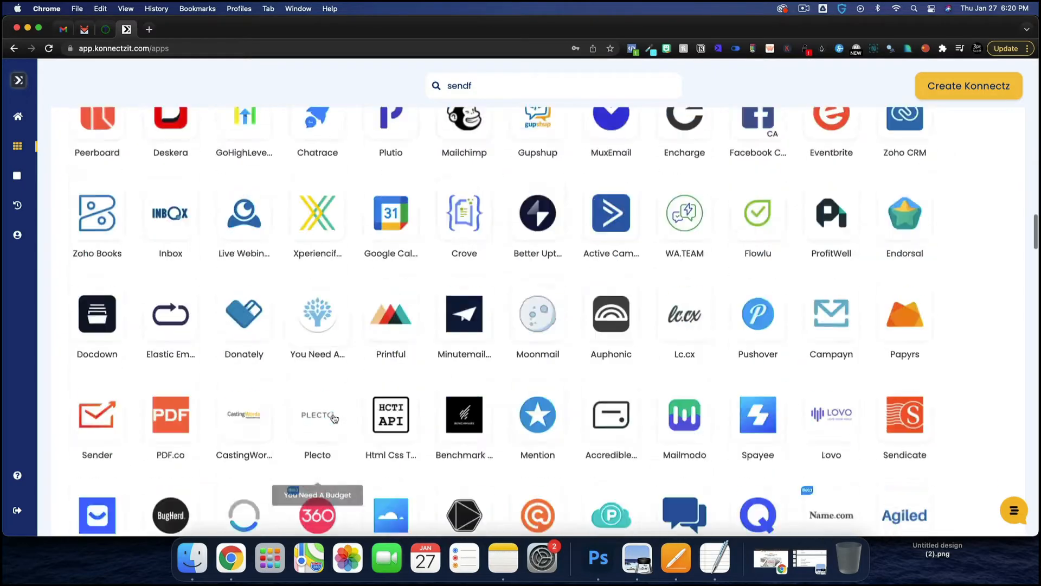
pyautogui.scroll(20, 537, 303)
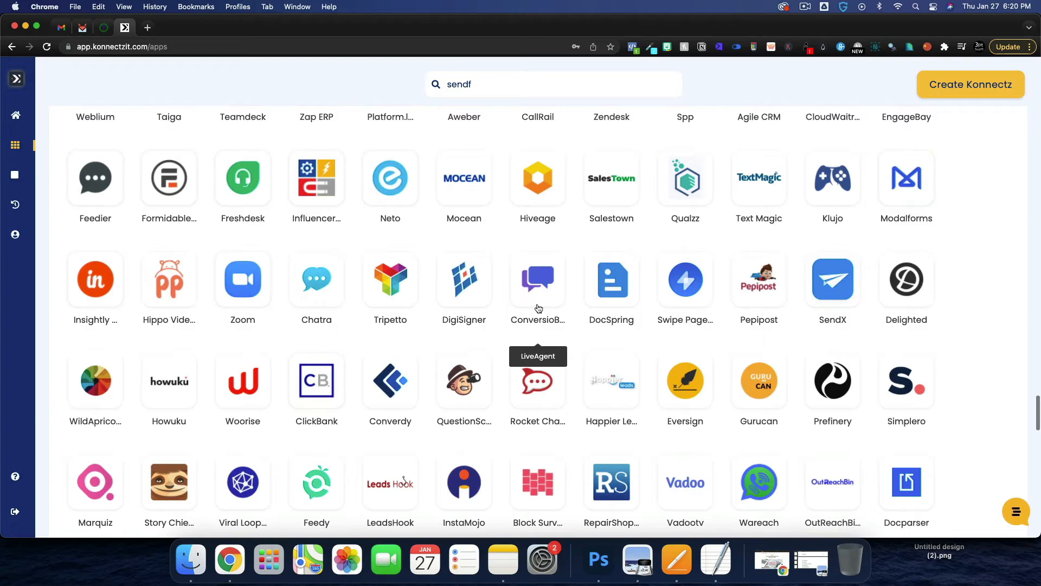
pyautogui.scroll(-3, 538, 308)
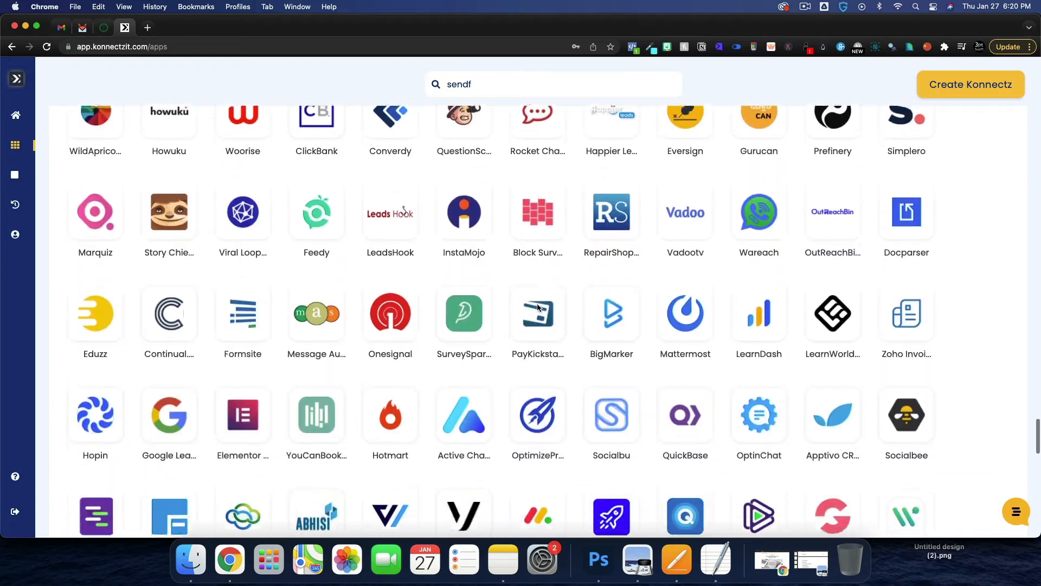
pyautogui.scroll(20, 539, 304)
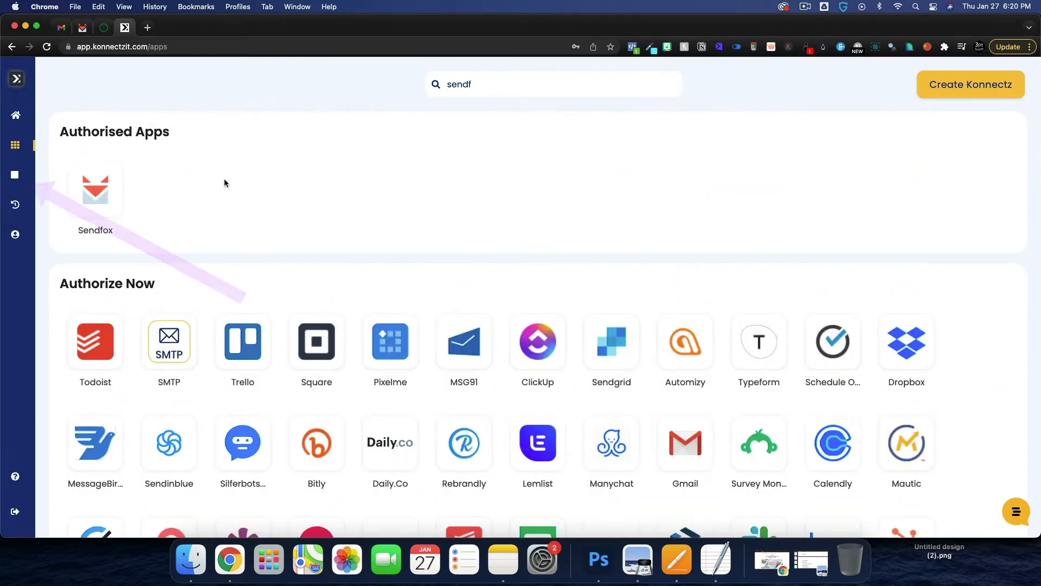
# Step: Create a new Konnectz, place a Webhook block on the canvas and copy its webhook URL
pyautogui.click(16, 174)
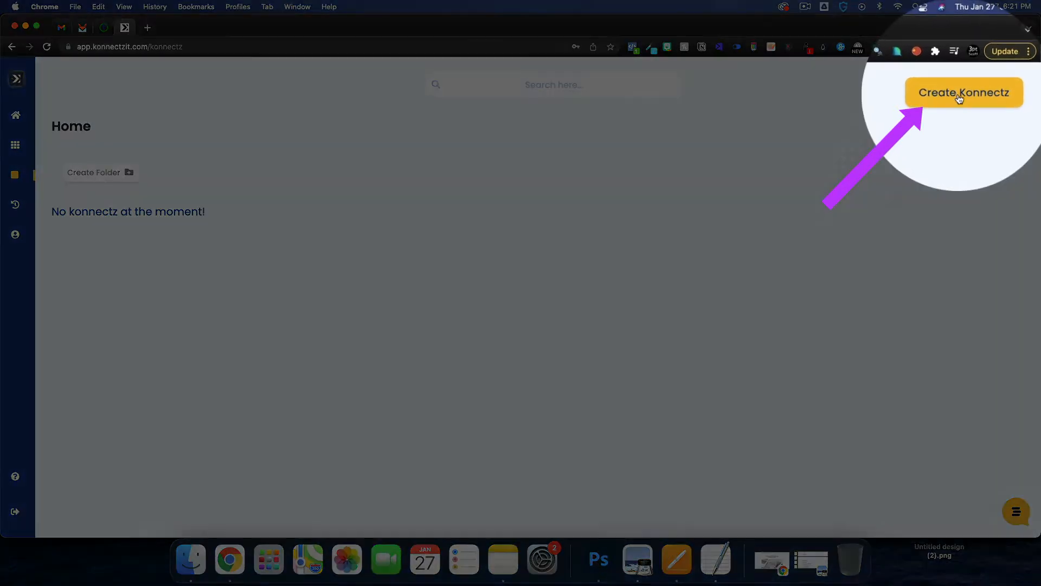
pyautogui.click(956, 91)
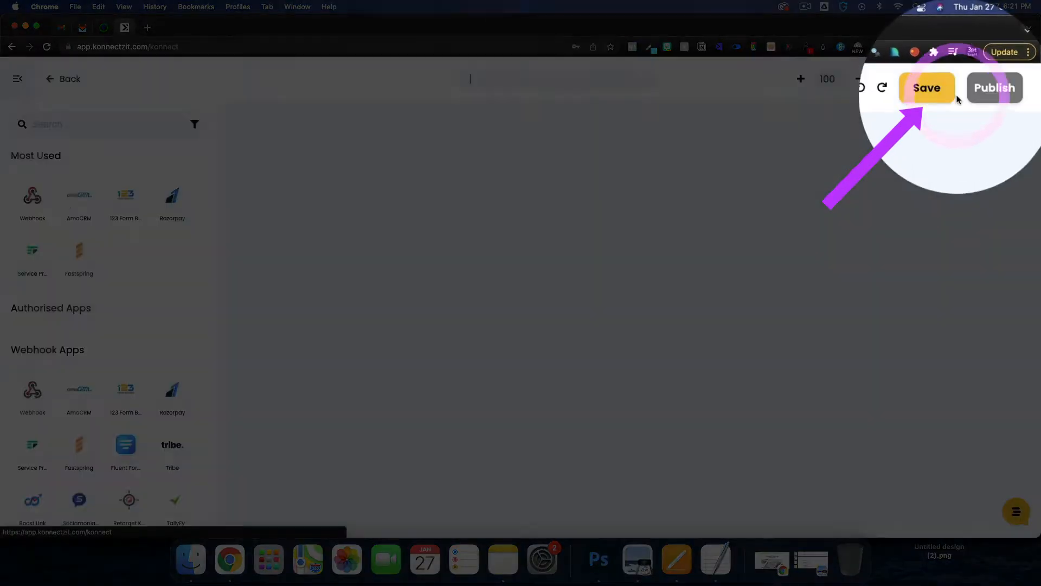
pyautogui.moveTo(33, 196)
pyautogui.mouseDown()
pyautogui.moveTo(367, 244)
pyautogui.moveTo(382, 256)
pyautogui.mouseUp()
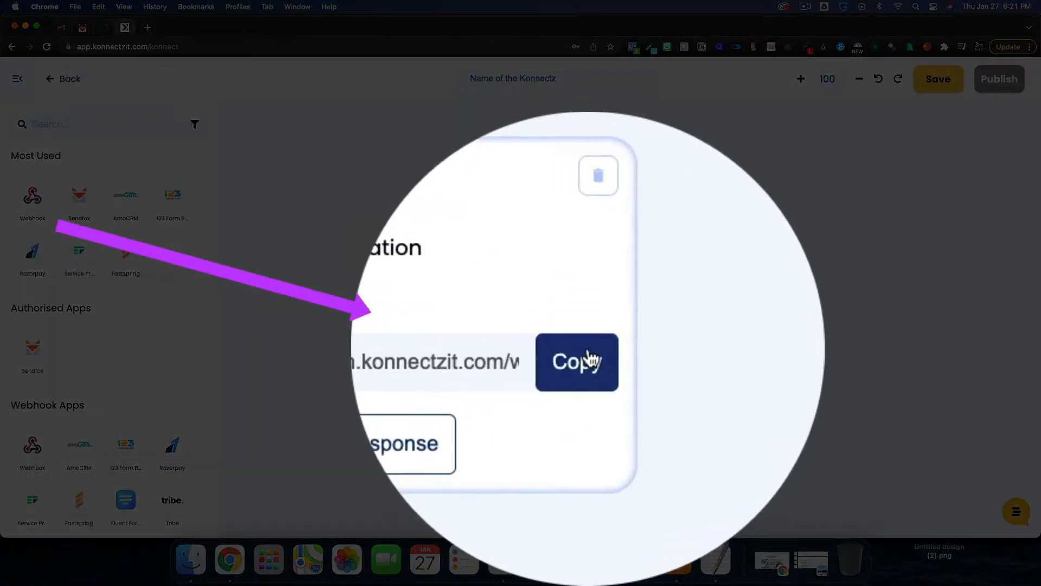
pyautogui.click(582, 362)
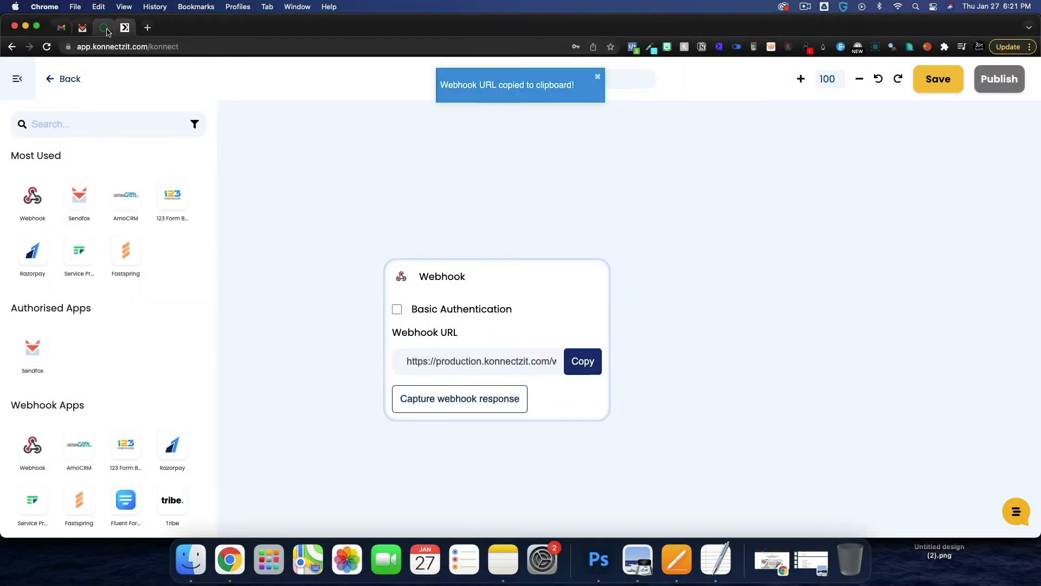
# Step: Switch back to the Tapps form action, paste the webhook URL as the Web Hook integration's endpoint and check the entry
pyautogui.click(107, 31)
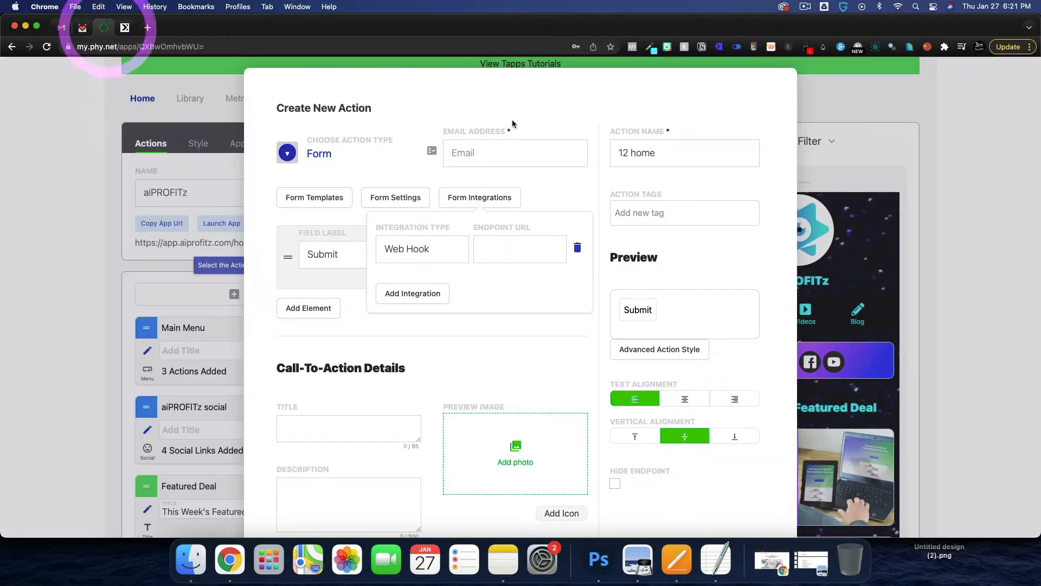
pyautogui.click(515, 252)
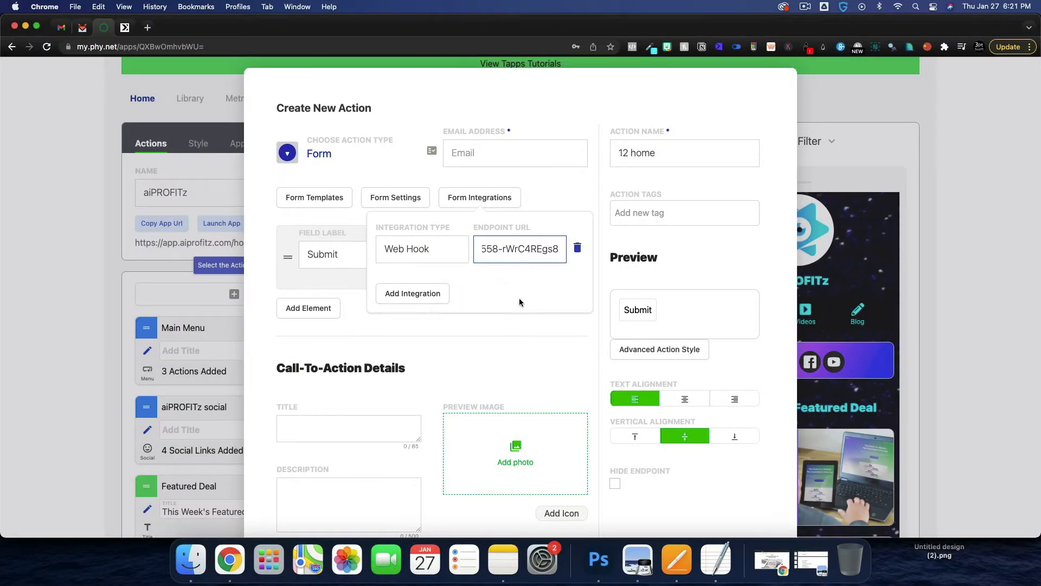
pyautogui.click(528, 327)
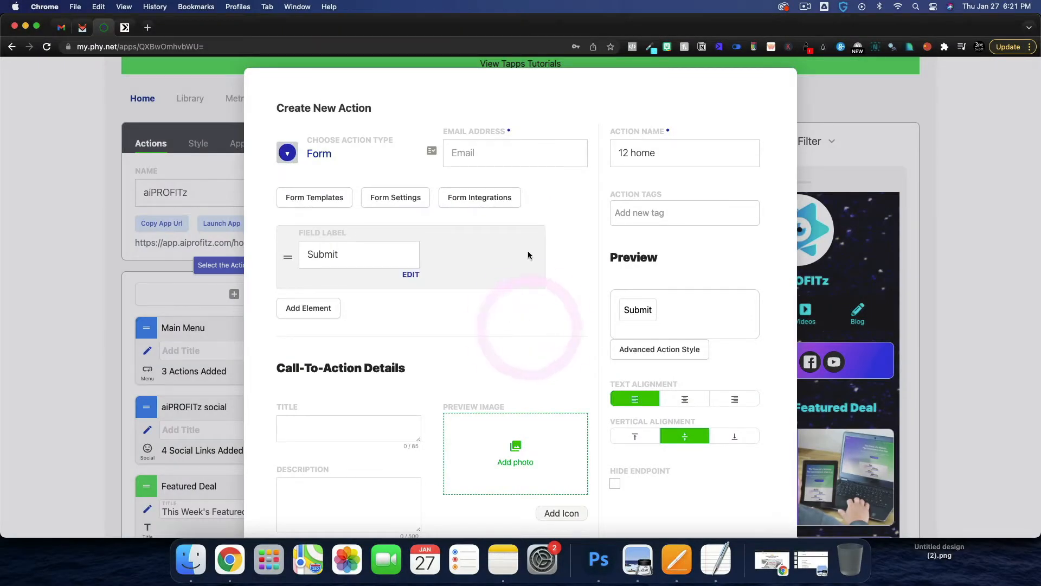
pyautogui.click(481, 198)
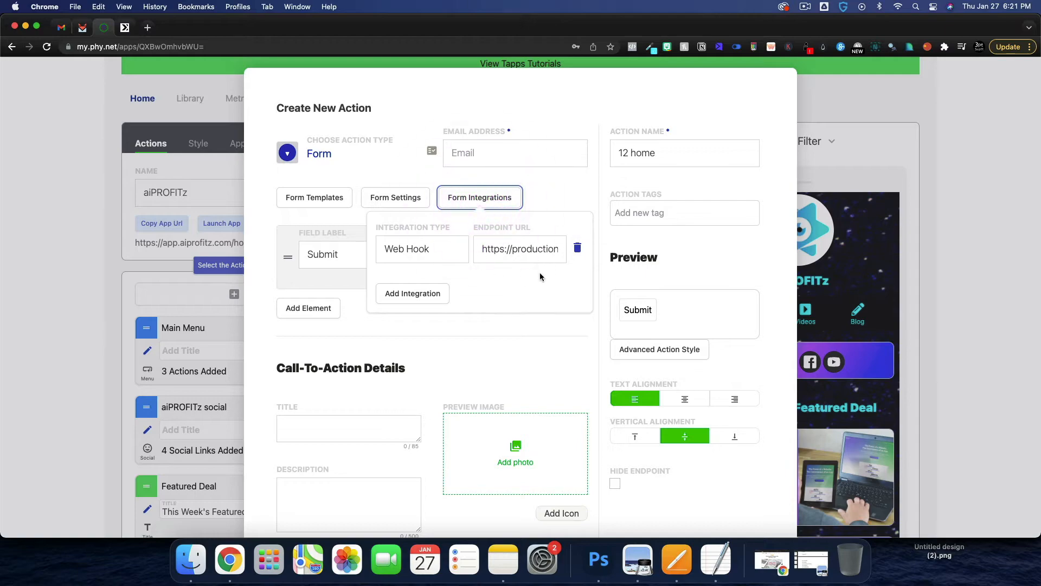
pyautogui.click(531, 335)
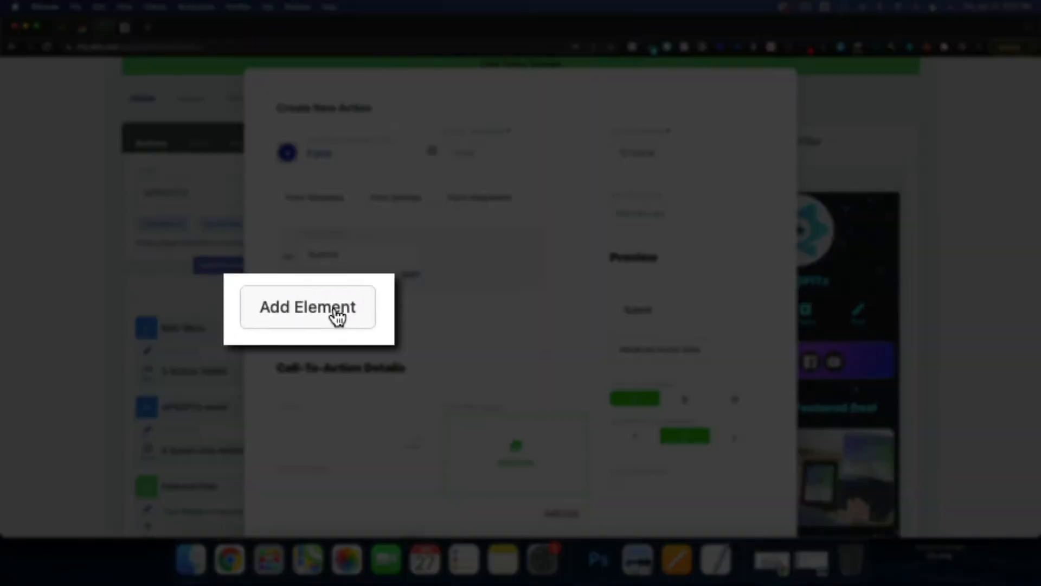
# Step: Add an Email Field element to the form and move it above the Submit element
pyautogui.click(296, 301)
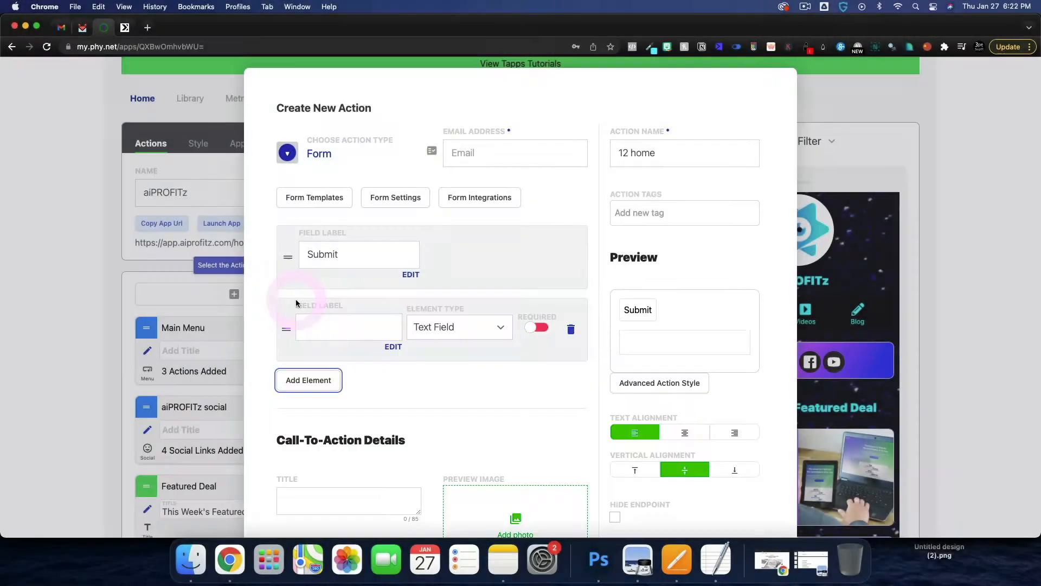
pyautogui.click(419, 326)
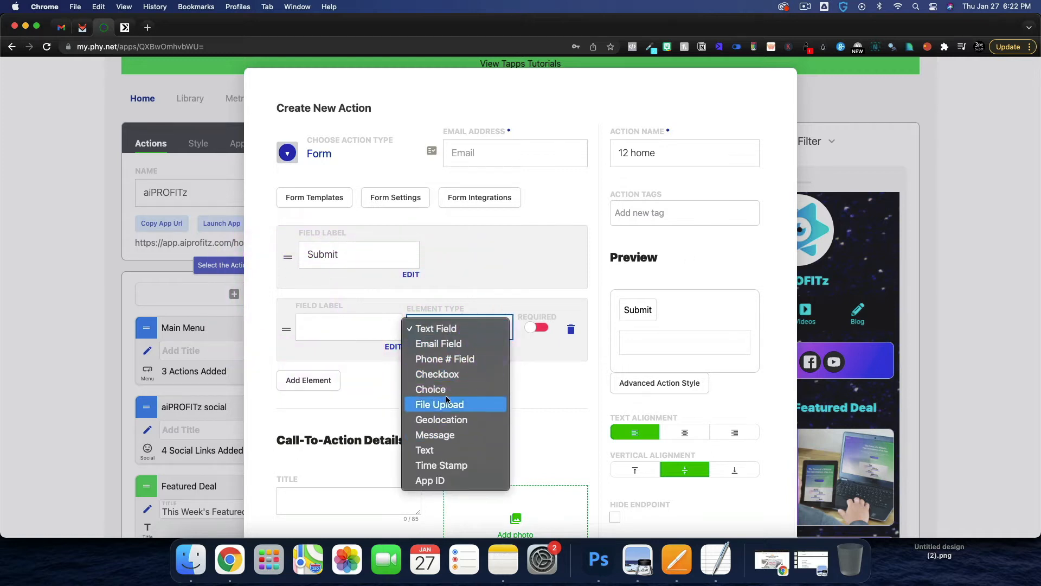
pyautogui.click(445, 349)
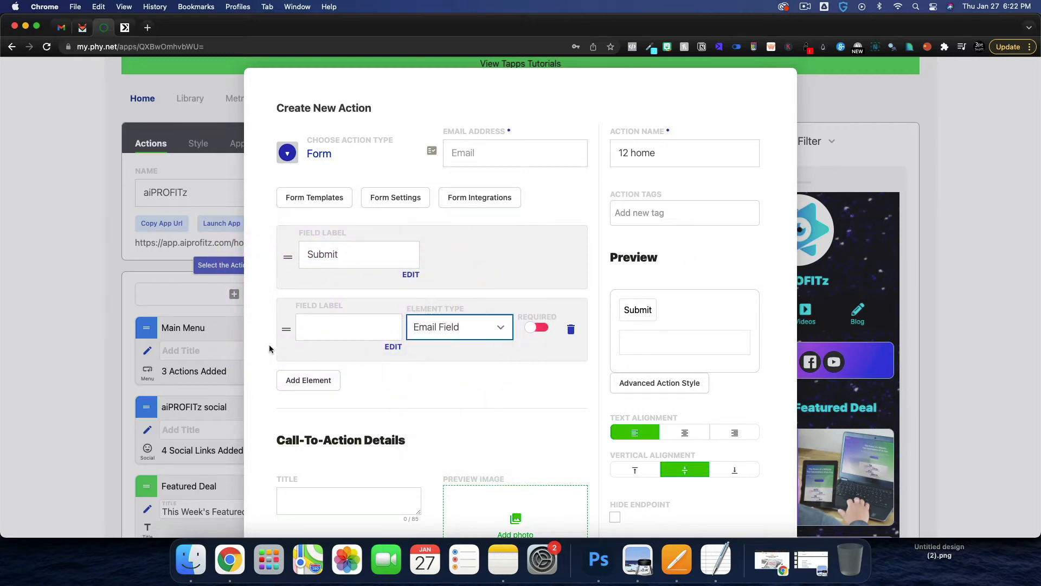
pyautogui.moveTo(282, 331); pyautogui.dragTo(287, 257)
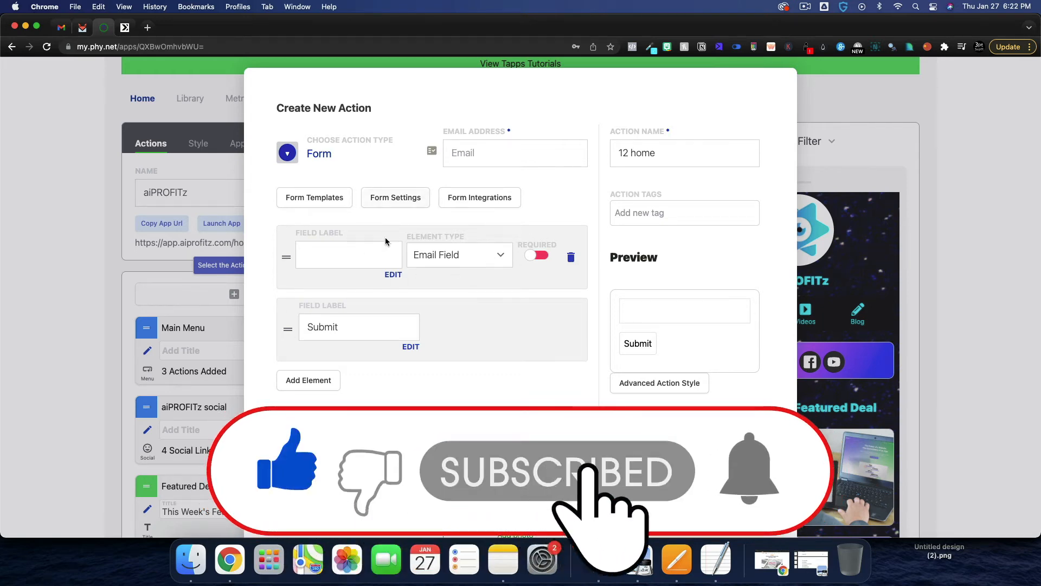
# Step: Set the email field's label to "Email"
pyautogui.click(401, 278)
pyautogui.click(327, 348)
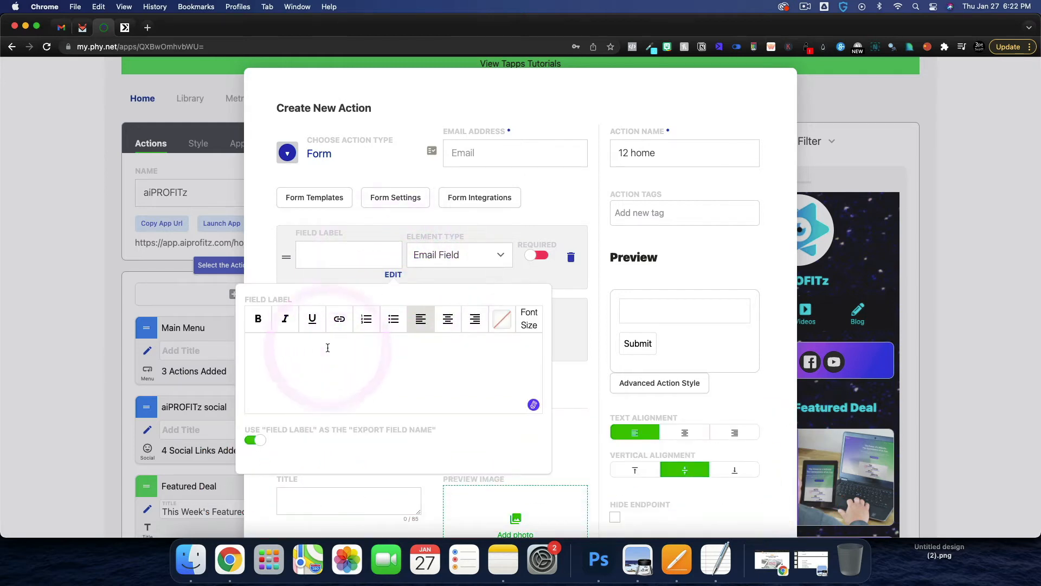
pyautogui.write('Email')
pyautogui.click(559, 341)
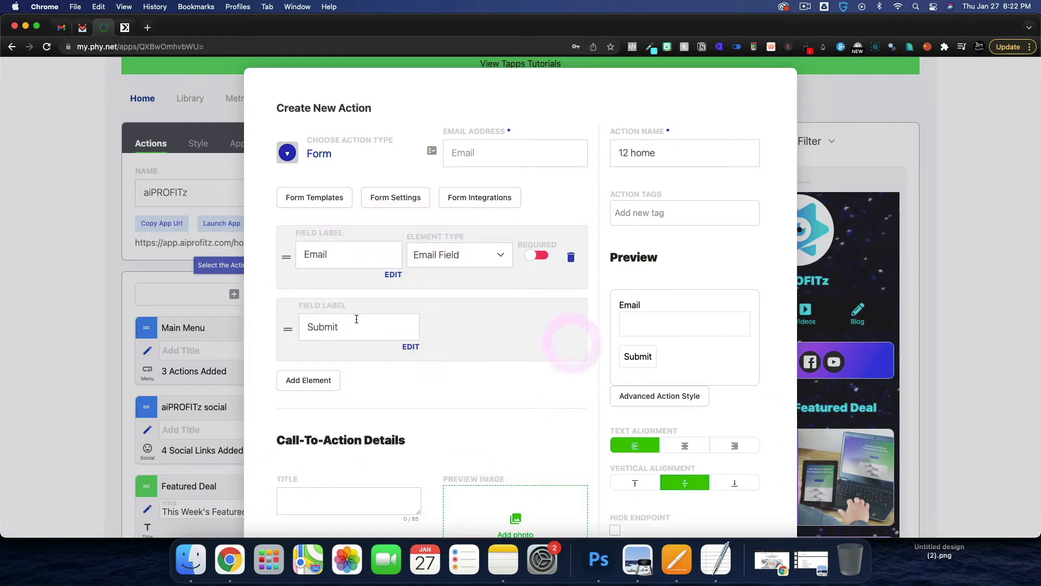
# Step: Set the form's submit button label to "Sign-up" and its submission text to "You're in!"
pyautogui.doubleClick(337, 325)
pyautogui.click(411, 348)
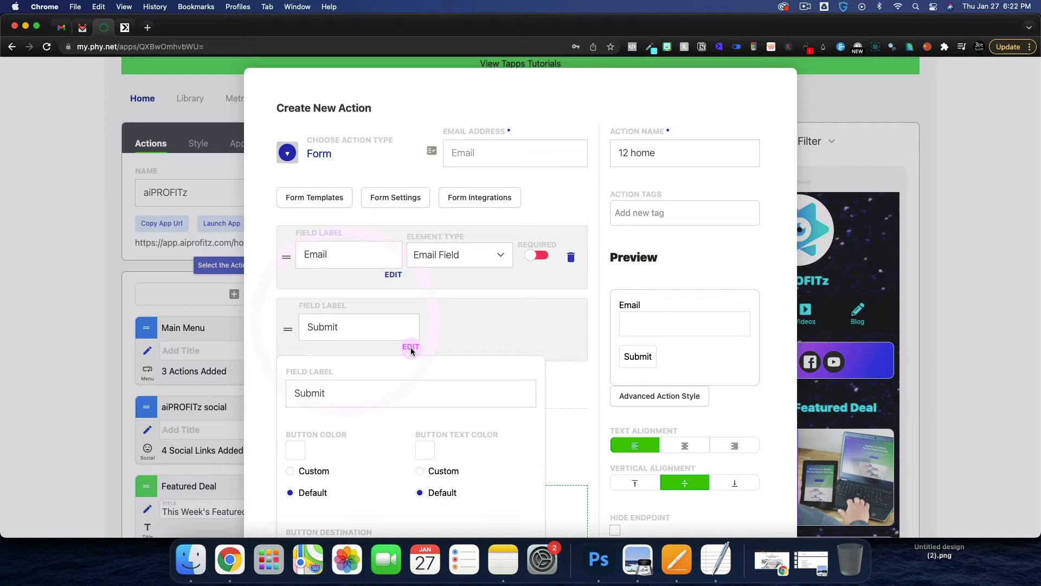
pyautogui.doubleClick(356, 391)
pyautogui.write('Sign-up')
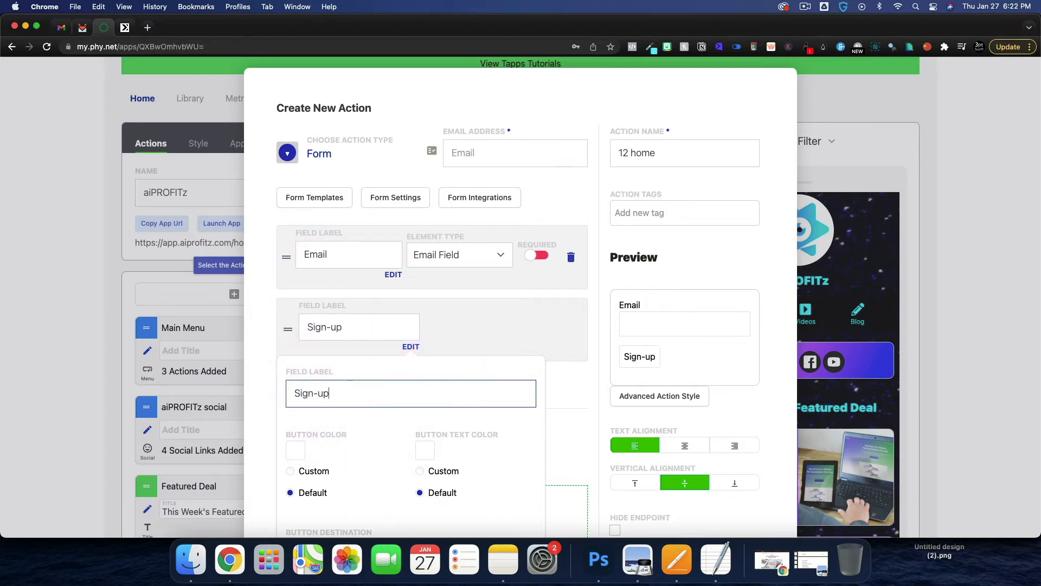
pyautogui.scroll(-5, 429, 450)
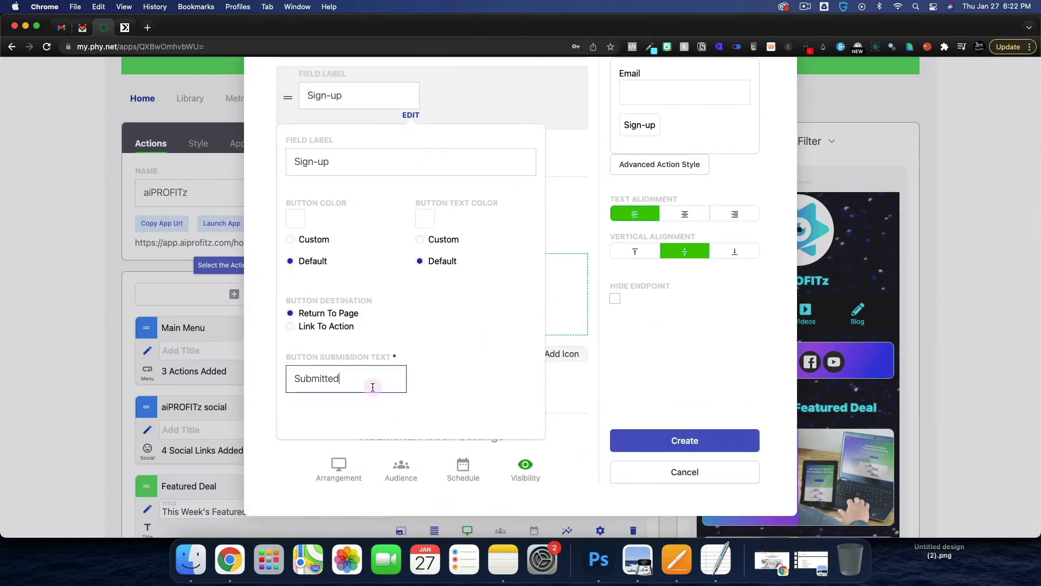
pyautogui.doubleClick(372, 387)
pyautogui.write("You're in!")
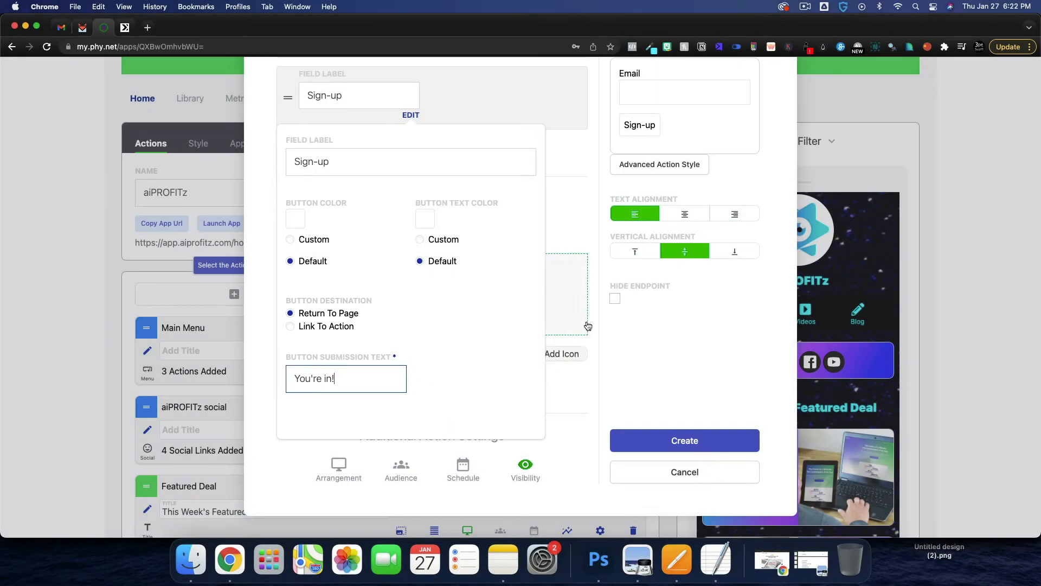
# Step: Close the button settings, review the form preview and create the form action
pyautogui.click(594, 331)
pyautogui.scroll(3, 675, 334)
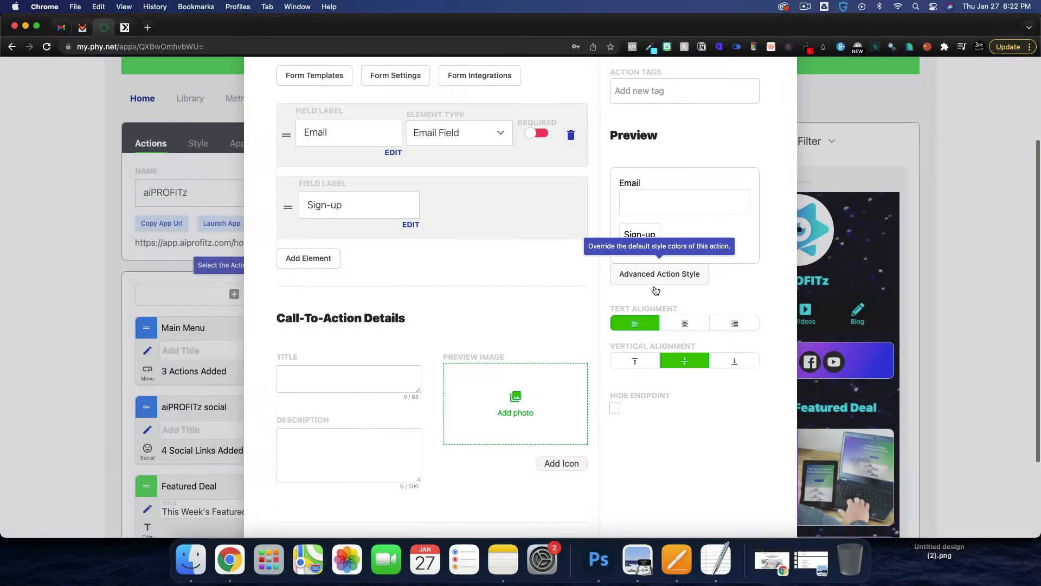
pyautogui.scroll(-3, 659, 282)
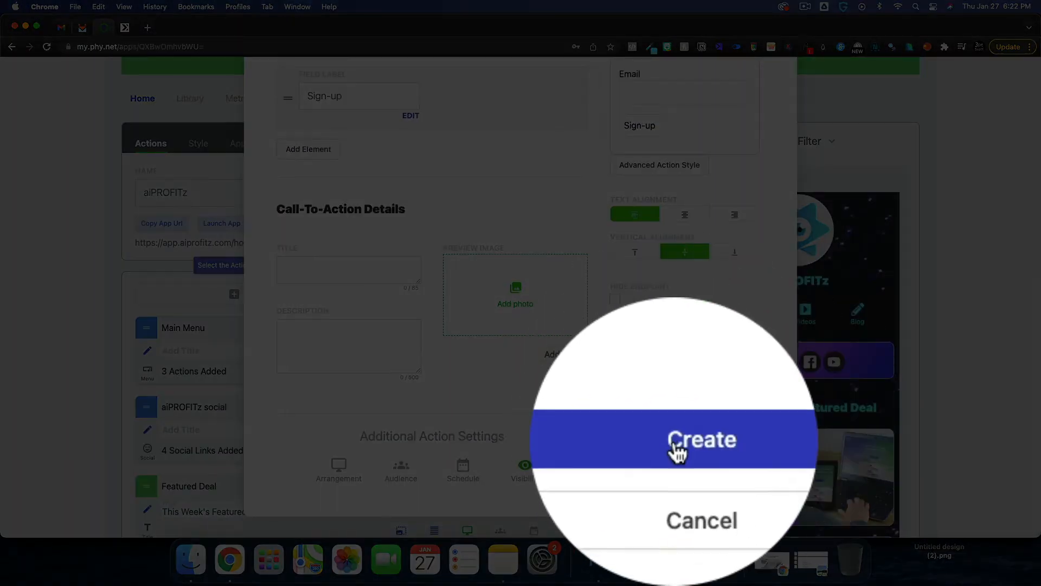
pyautogui.click(675, 440)
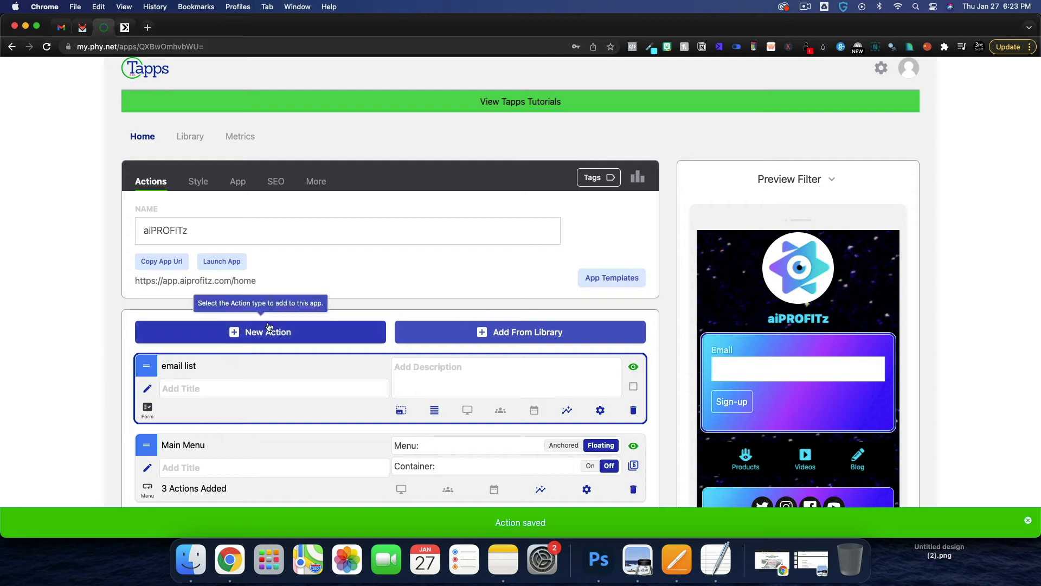
# Step: Create a Title action reading "Sign-up to the email list!"
pyautogui.click(184, 330)
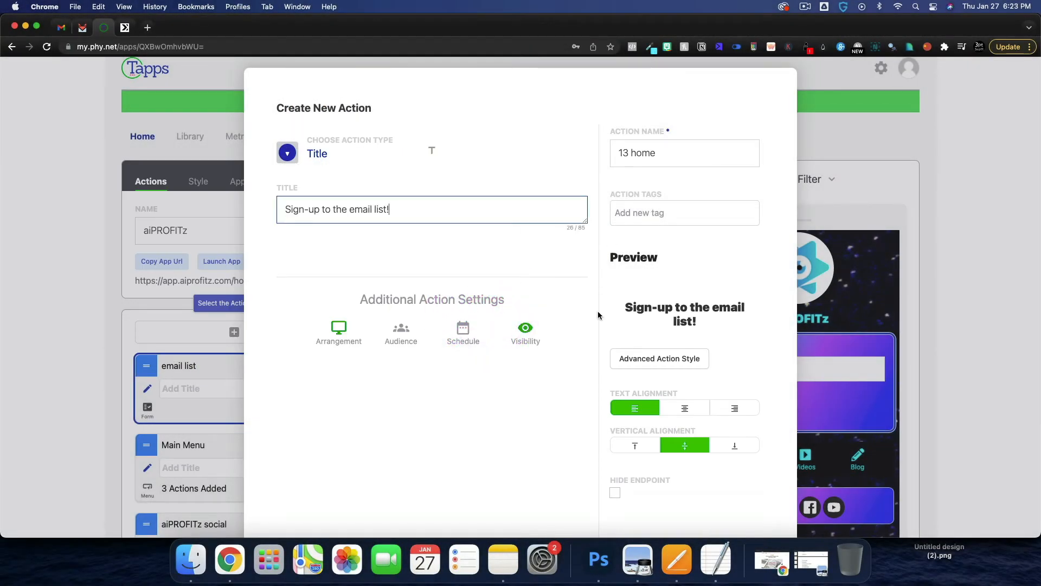
pyautogui.scroll(-5, 597, 311)
pyautogui.click(669, 465)
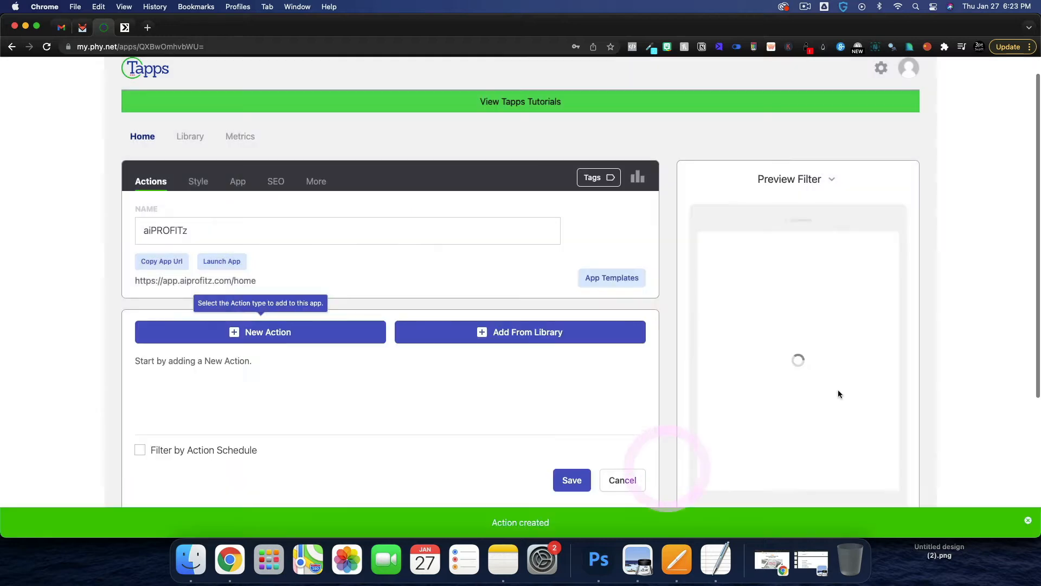
# Step: Move the Main Menu and aiPROFITz social actions above the sign-up title and the email list form
pyautogui.scroll(-2, 797, 407)
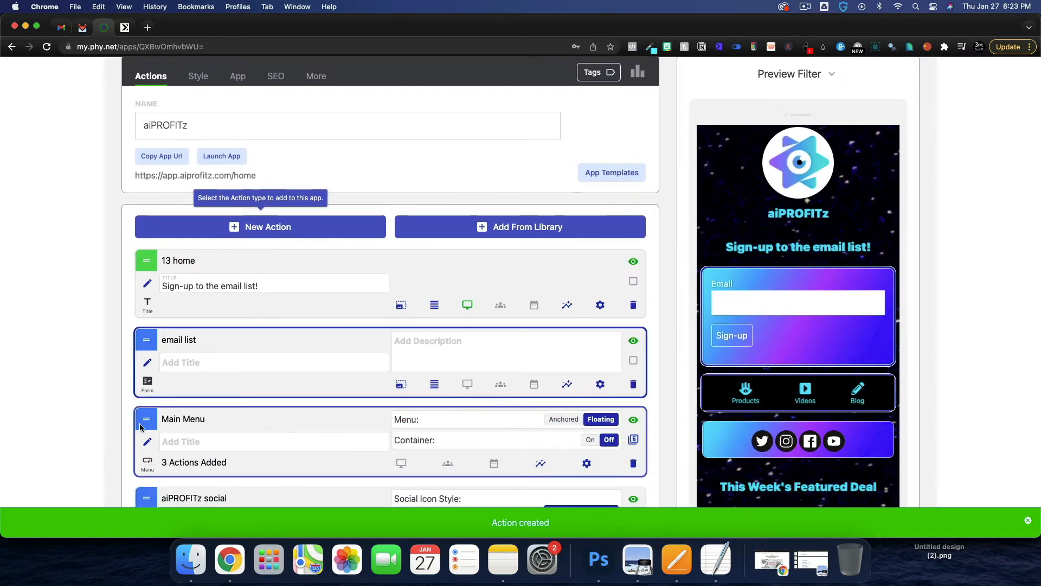
pyautogui.moveTo(140, 427); pyautogui.dragTo(144, 257)
pyautogui.scroll(-1, 152, 429)
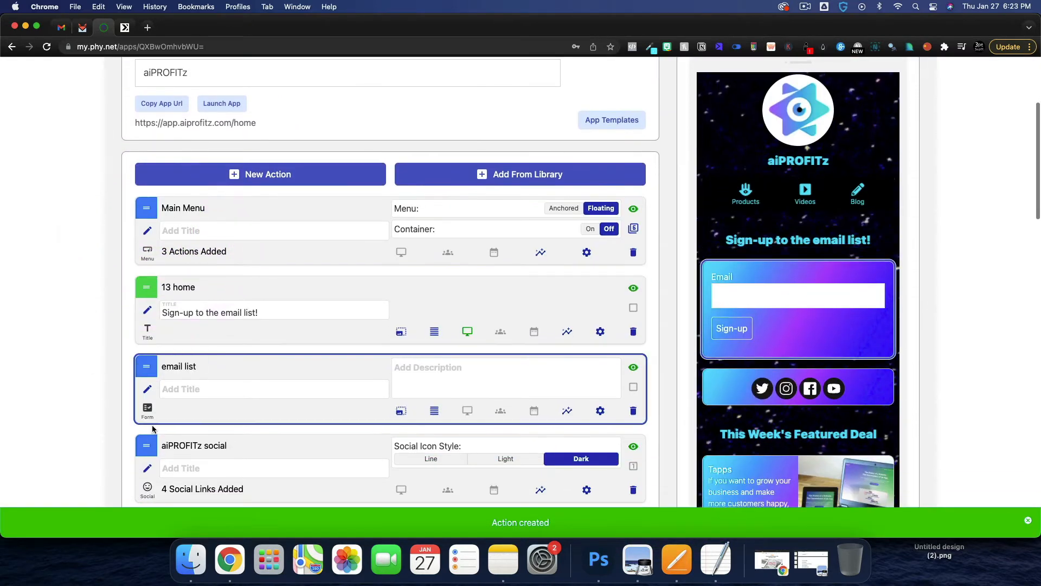
pyautogui.moveTo(148, 442); pyautogui.dragTo(149, 296)
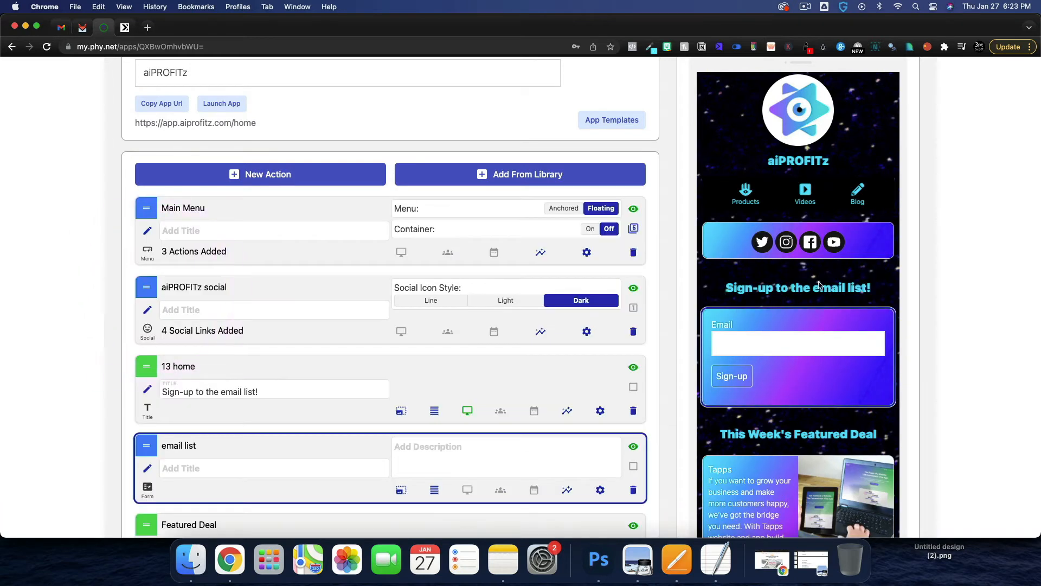
# Step: Save the app and open its live page at app.aiprofitz.com/home
pyautogui.scroll(2, 811, 282)
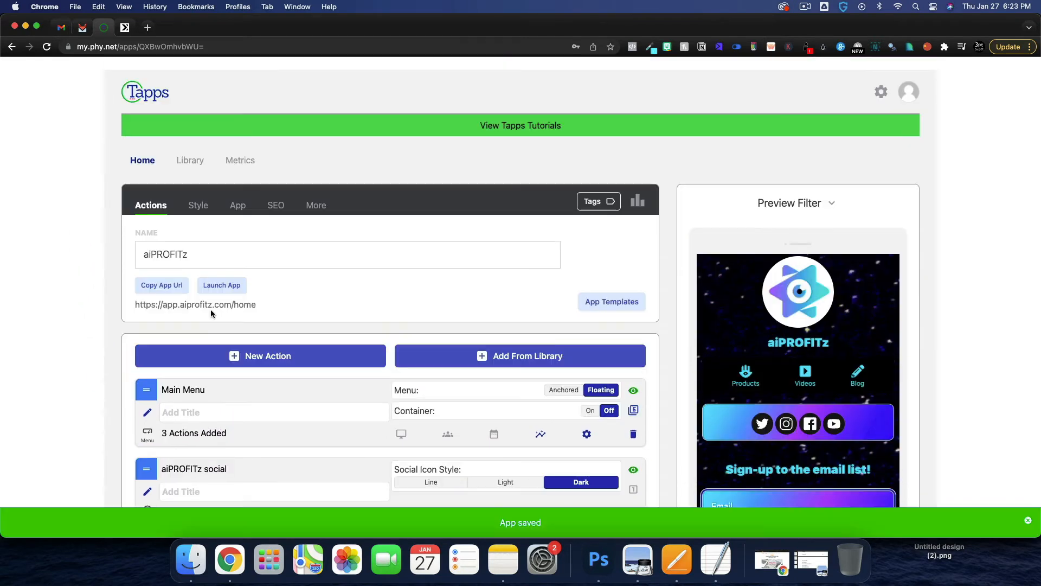
pyautogui.click(211, 307)
pyautogui.click(209, 301)
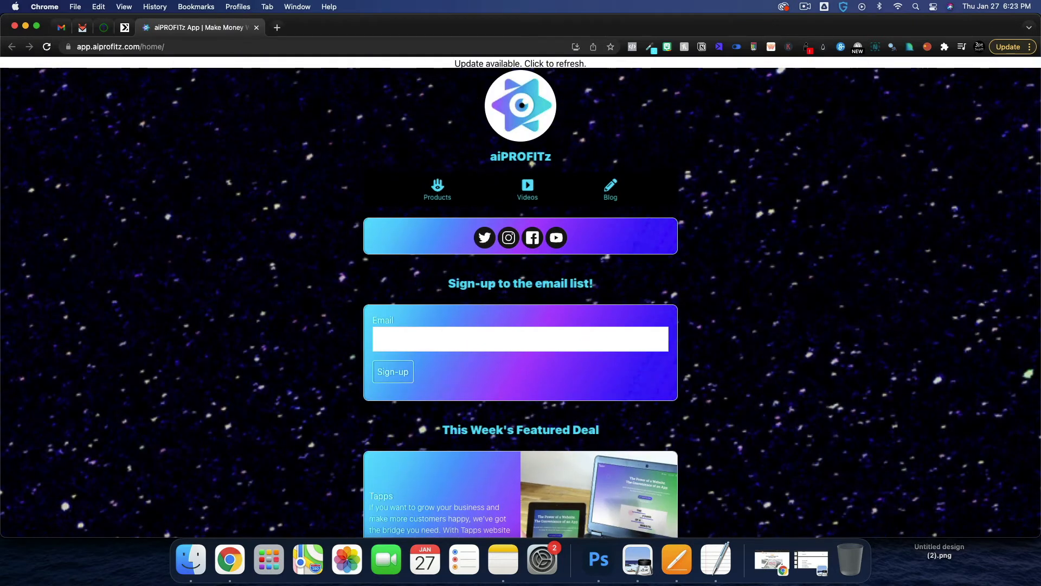
# Step: Start capturing the webhook response in KonnectzIT and submit a test email address through the live sign-up form
pyautogui.click(124, 30)
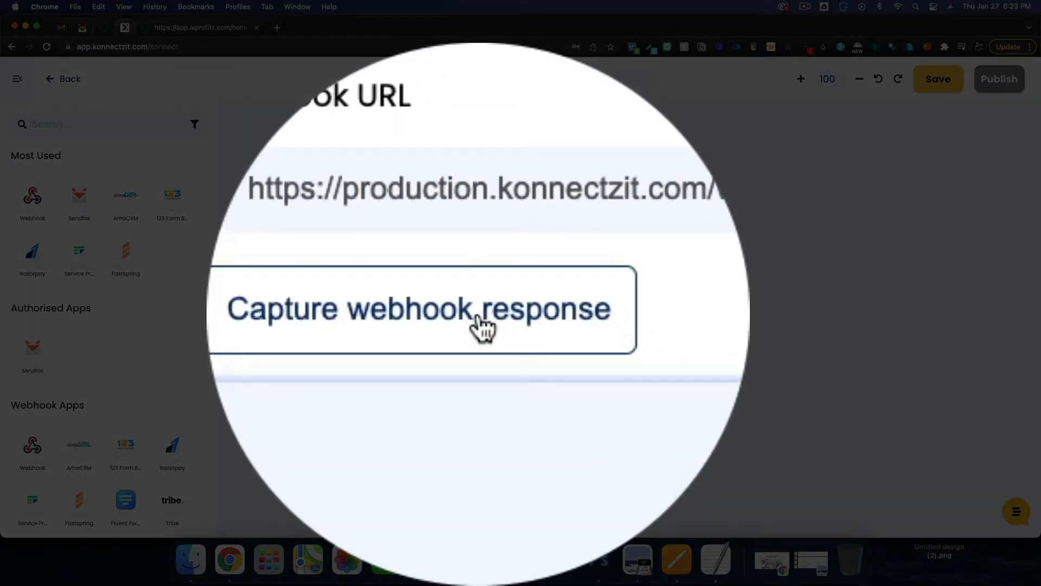
pyautogui.click(472, 400)
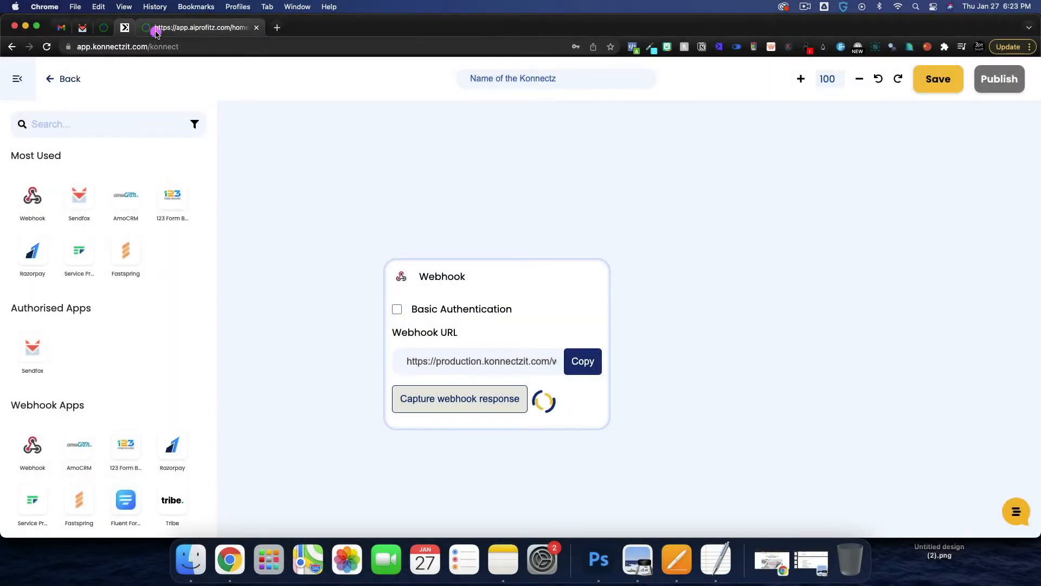
pyautogui.click(157, 28)
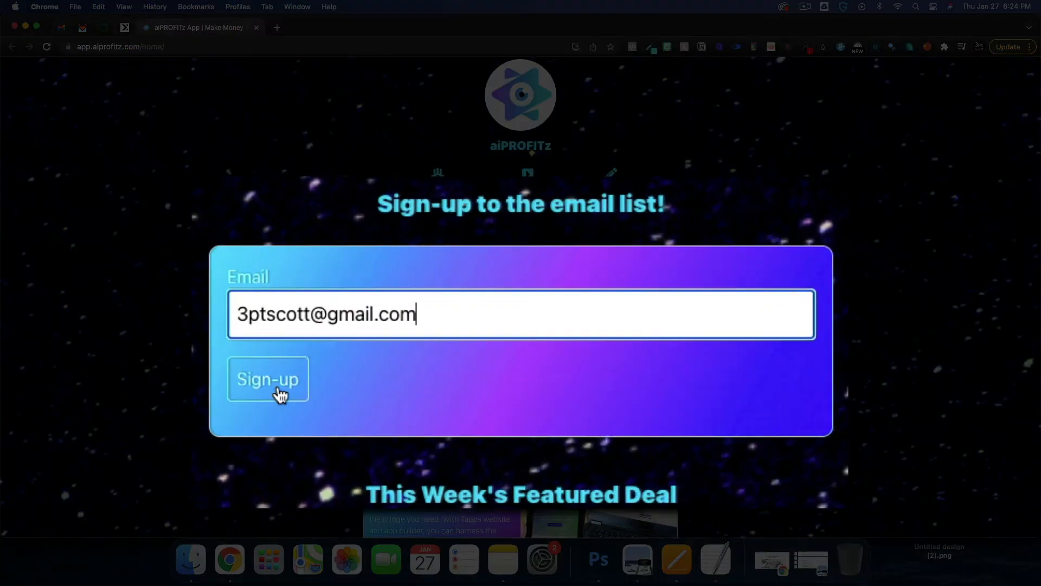
pyautogui.click(281, 395)
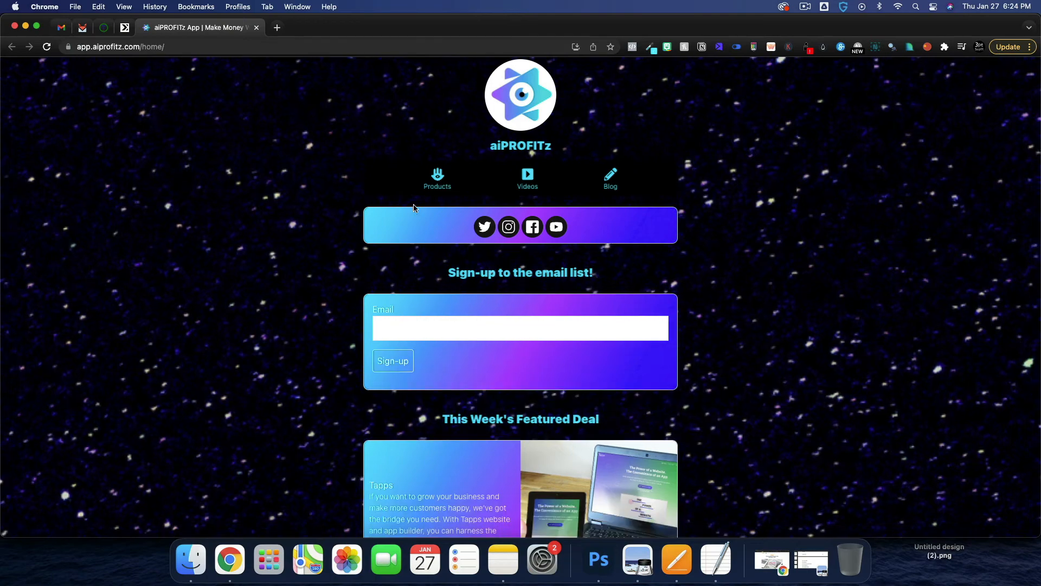
# Step: Switch back to KonnectzIT, find Sendfox among the apps and place its block beside the Webhook block
pyautogui.click(121, 31)
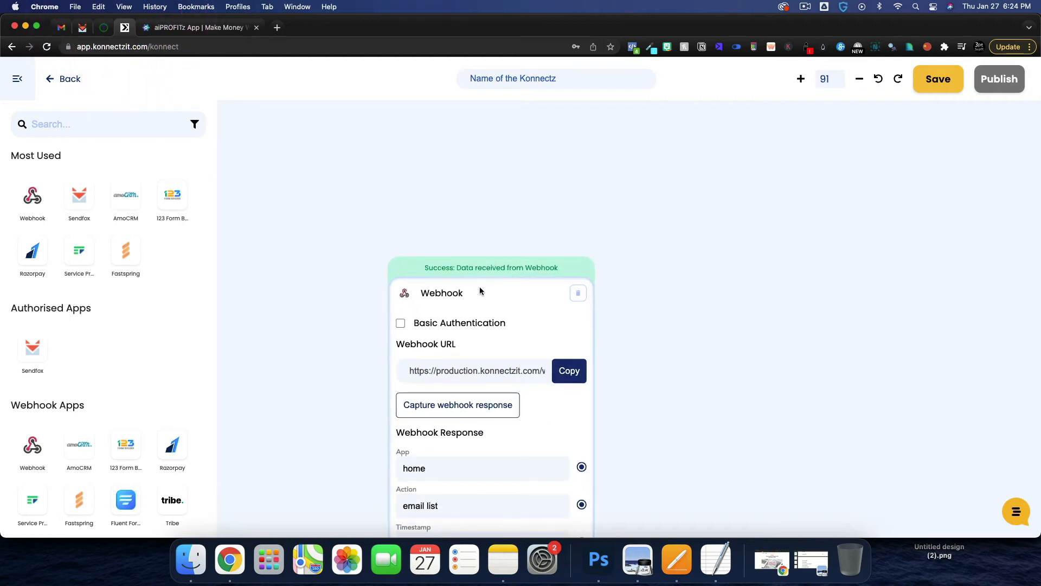
pyautogui.moveTo(479, 286); pyautogui.dragTo(436, 174)
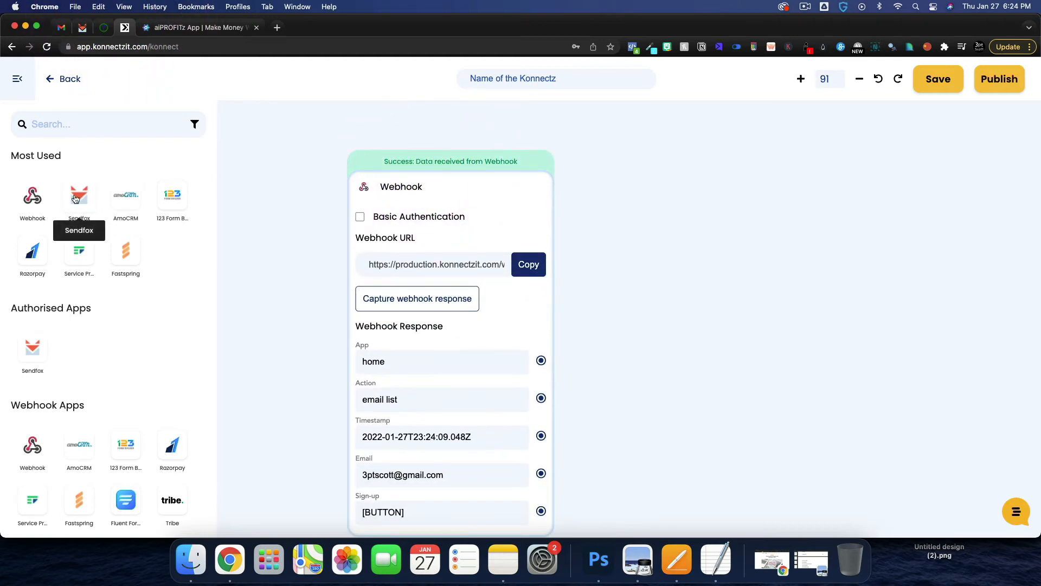
pyautogui.click(67, 125)
pyautogui.write('sendfo')
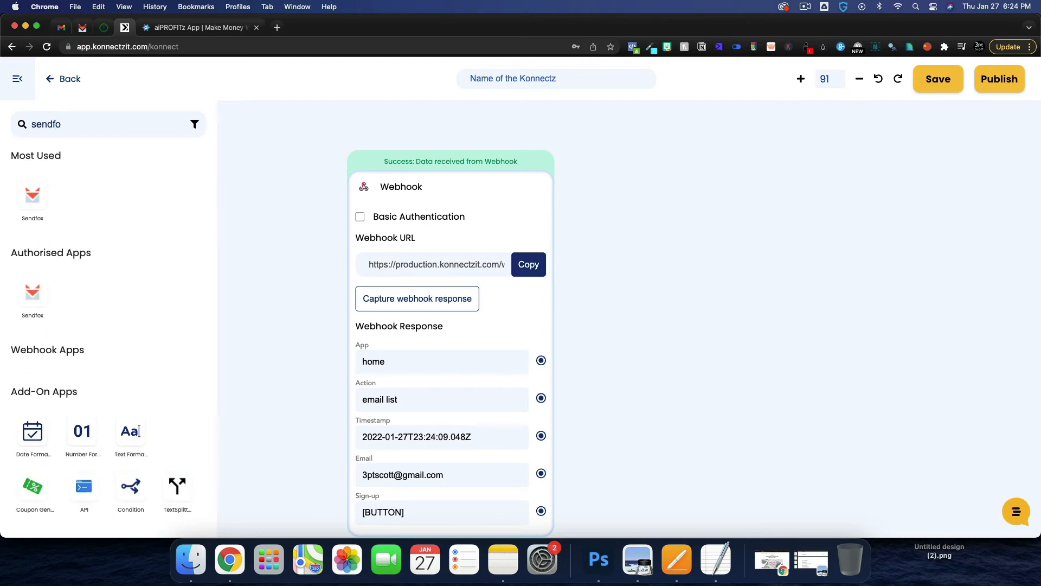
pyautogui.moveTo(641, 200); pyautogui.dragTo(624, 232)
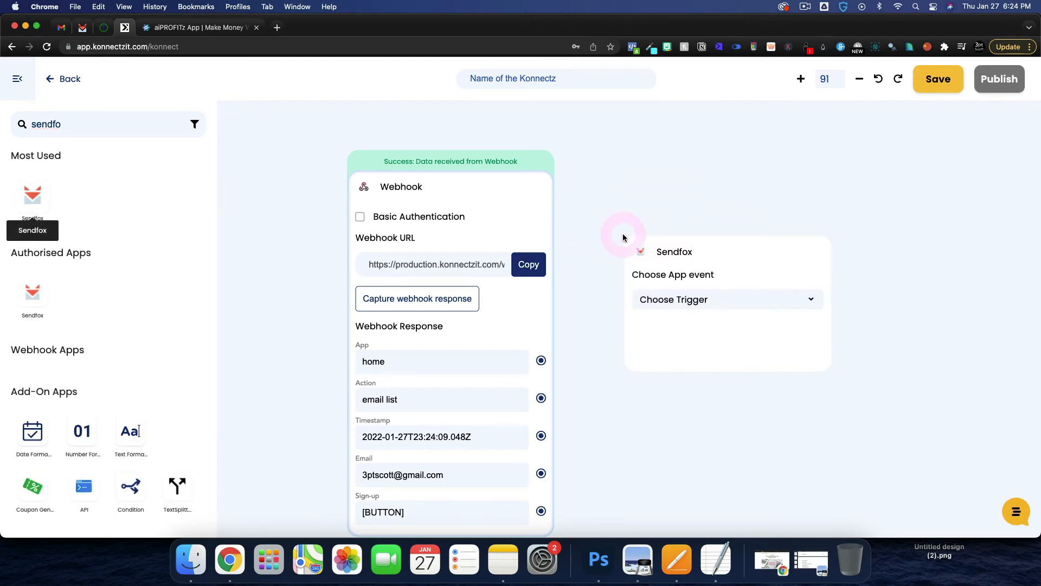
# Step: Set the Sendfox block's app event to Create Contact and its list to aiPROFITz
pyautogui.click(698, 298)
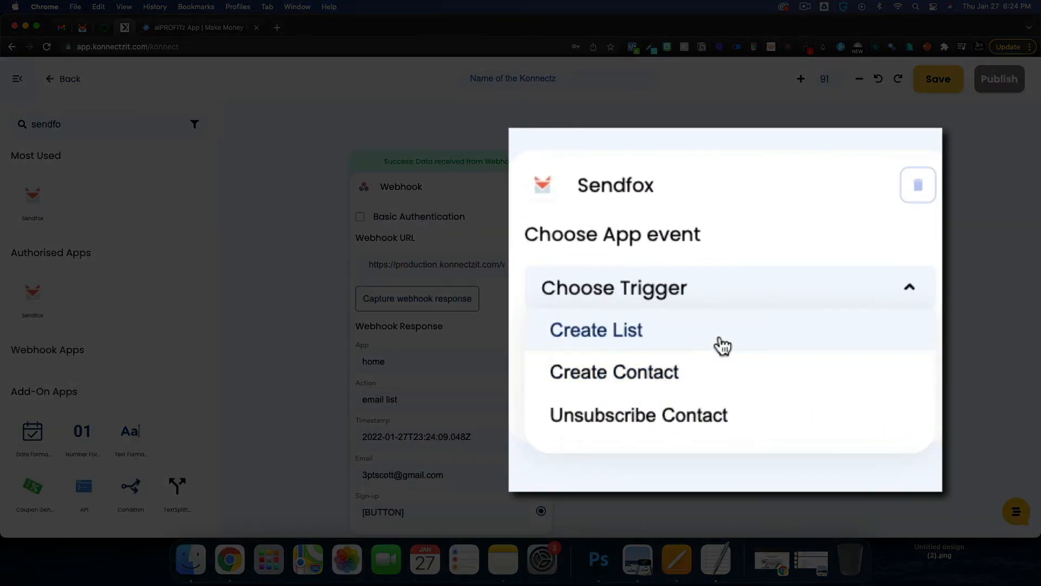
pyautogui.click(721, 358)
pyautogui.click(789, 274)
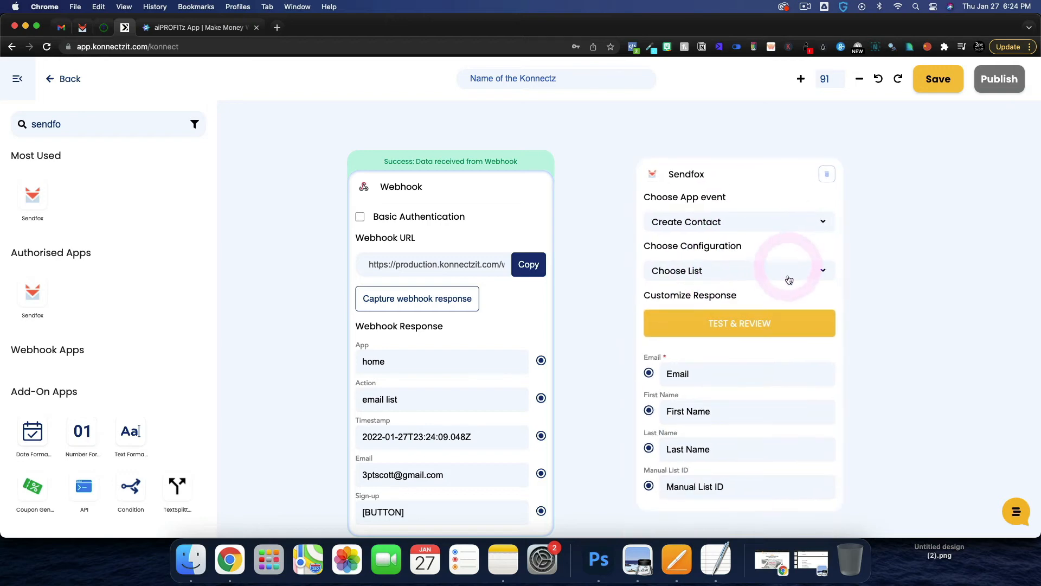
pyautogui.click(770, 348)
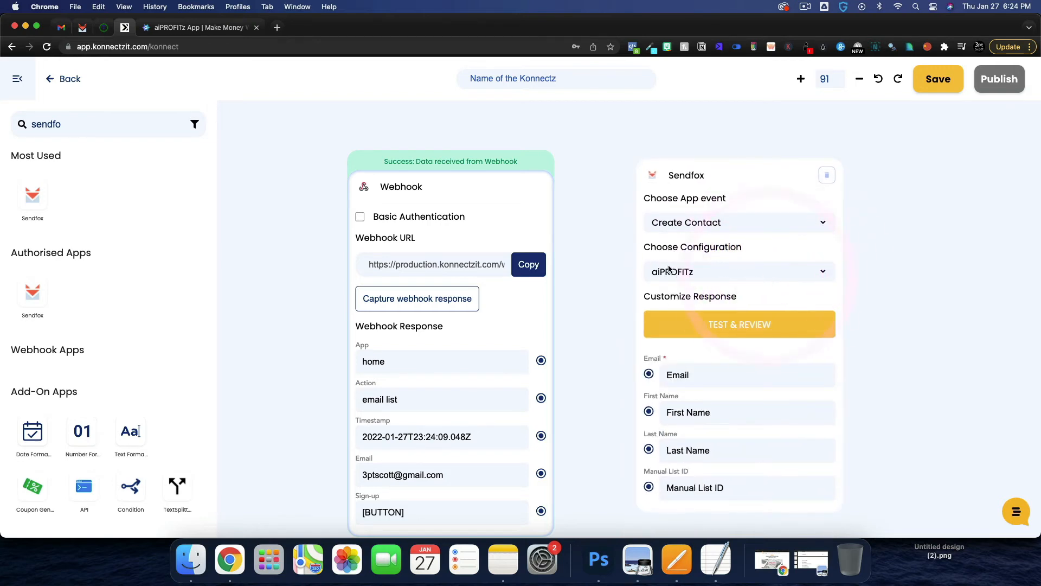
# Step: Map the Email value of the webhook response to the Email field of the Sendfox block
pyautogui.scroll(-3, 705, 286)
pyautogui.scroll(3, 704, 286)
pyautogui.click(686, 344)
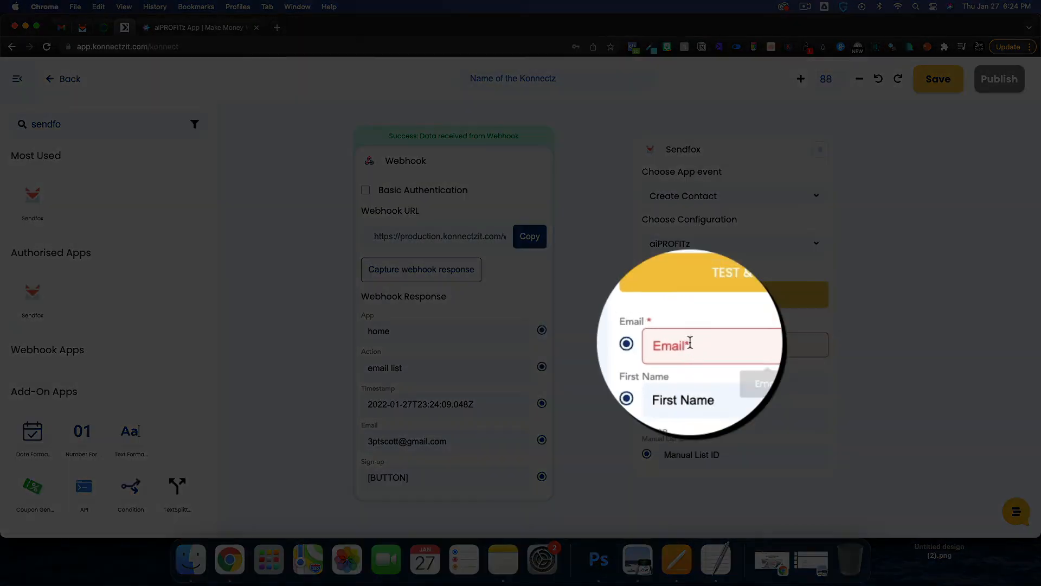
pyautogui.moveTo(541, 438); pyautogui.dragTo(650, 345)
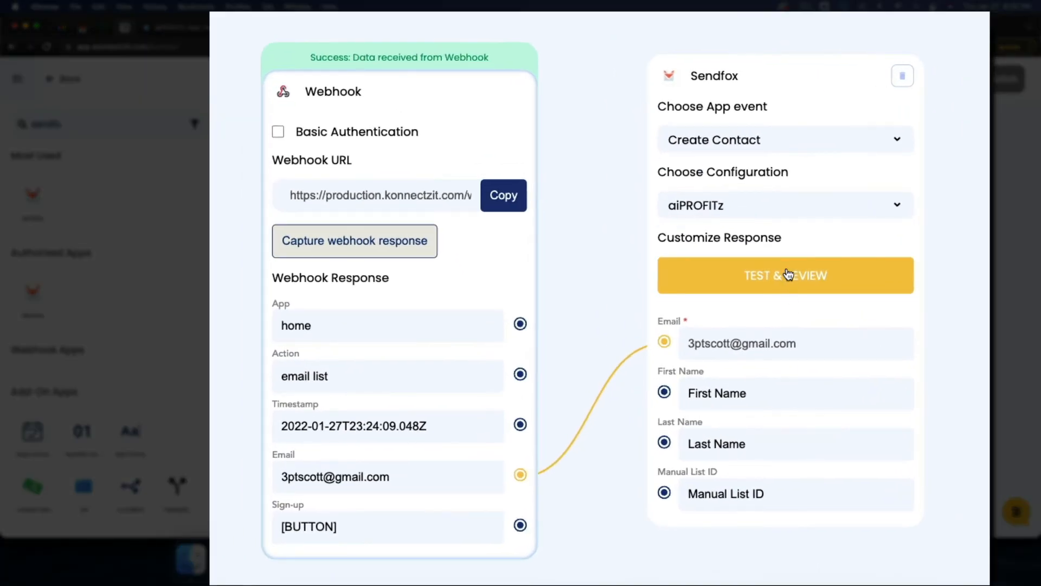
# Step: Test the Sendfox block with the mapped data and save the Konnectz
pyautogui.click(788, 274)
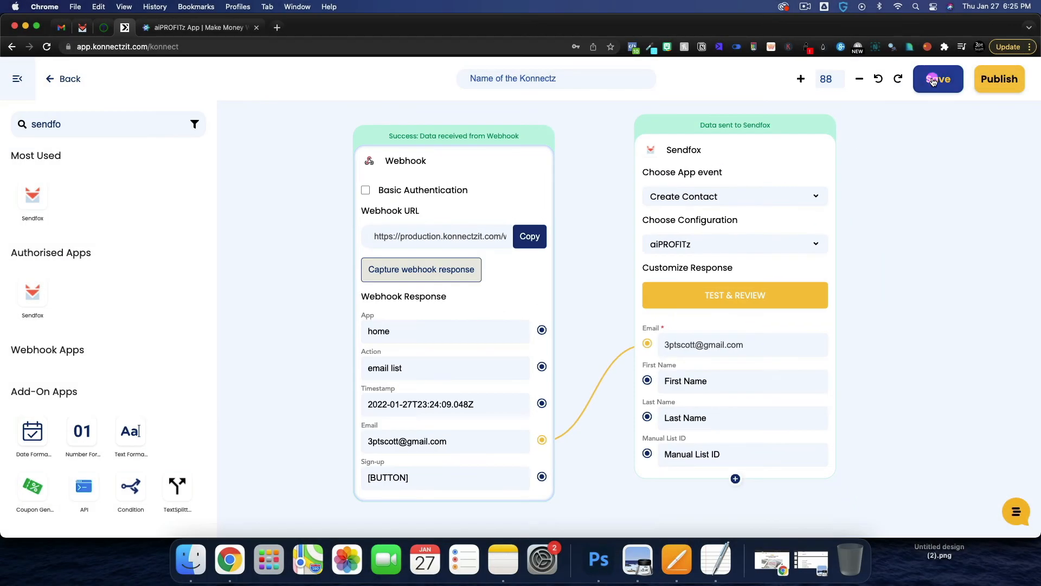
pyautogui.click(932, 80)
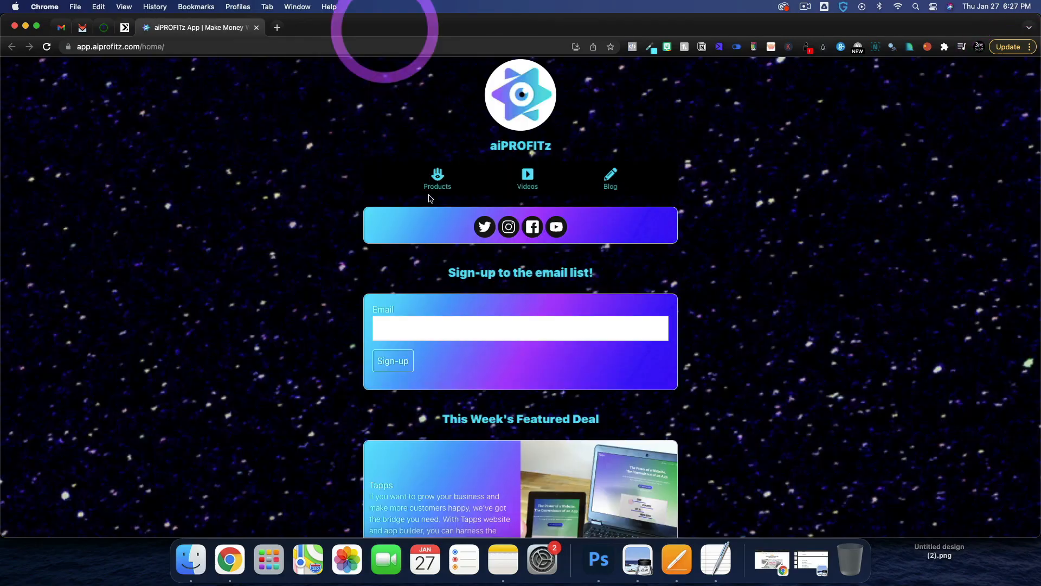
# Step: Submit another test email address through the sign-up form on the live aiPROFITz page
pyautogui.scroll(-1, 409, 368)
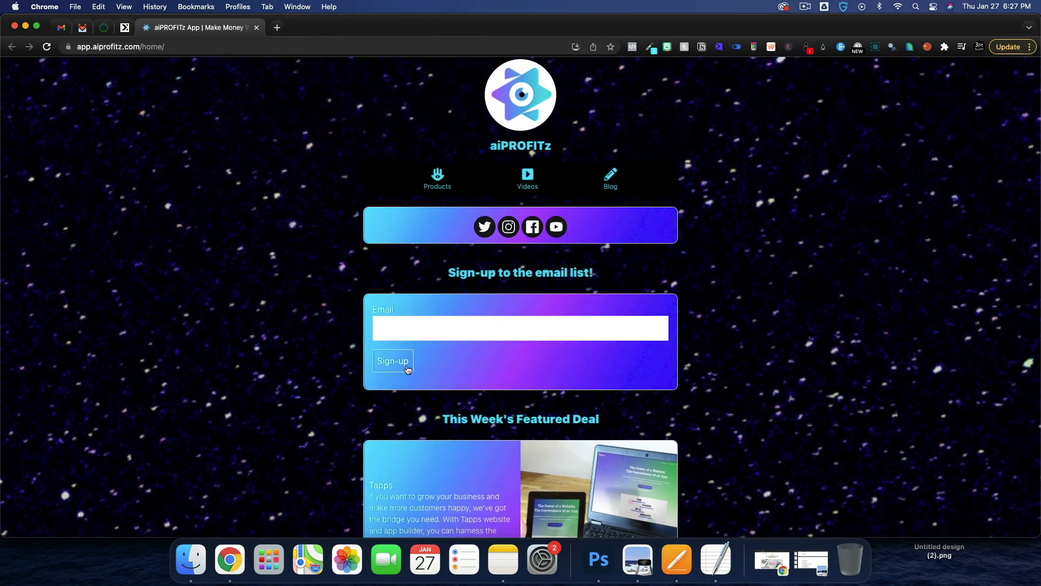
pyautogui.click(404, 332)
pyautogui.press('super+v')
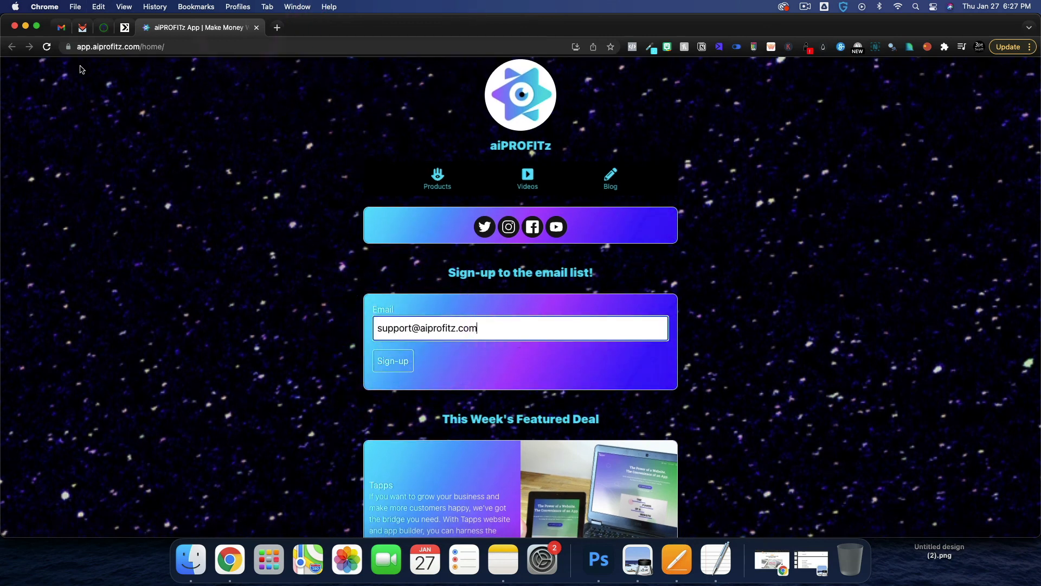
pyautogui.click(400, 360)
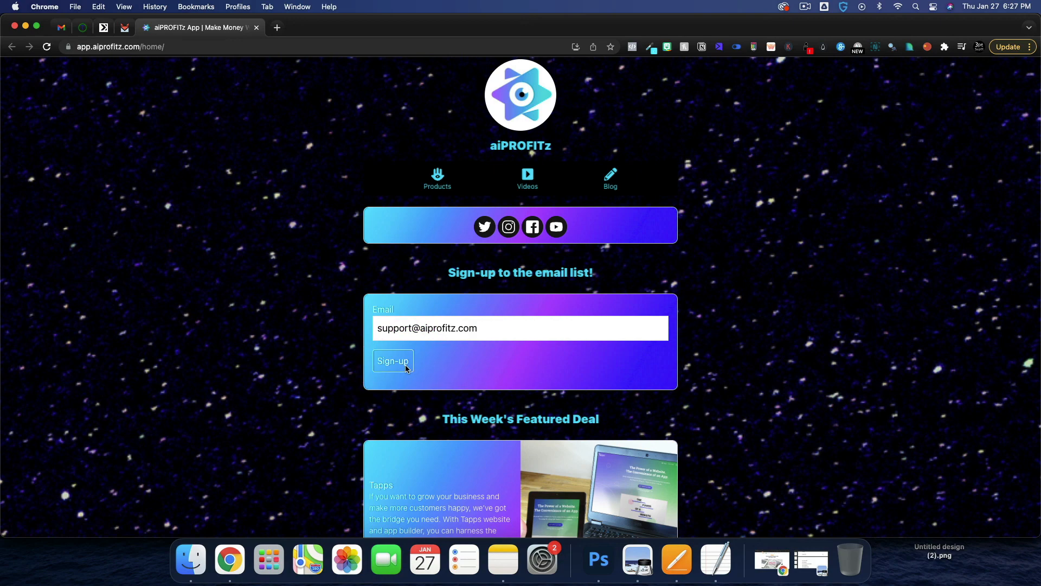
# Step: Refresh the aiPROFITz list in Sendfox, check its contacts for the submitted address and return to the live page
pyautogui.click(125, 27)
pyautogui.click(49, 49)
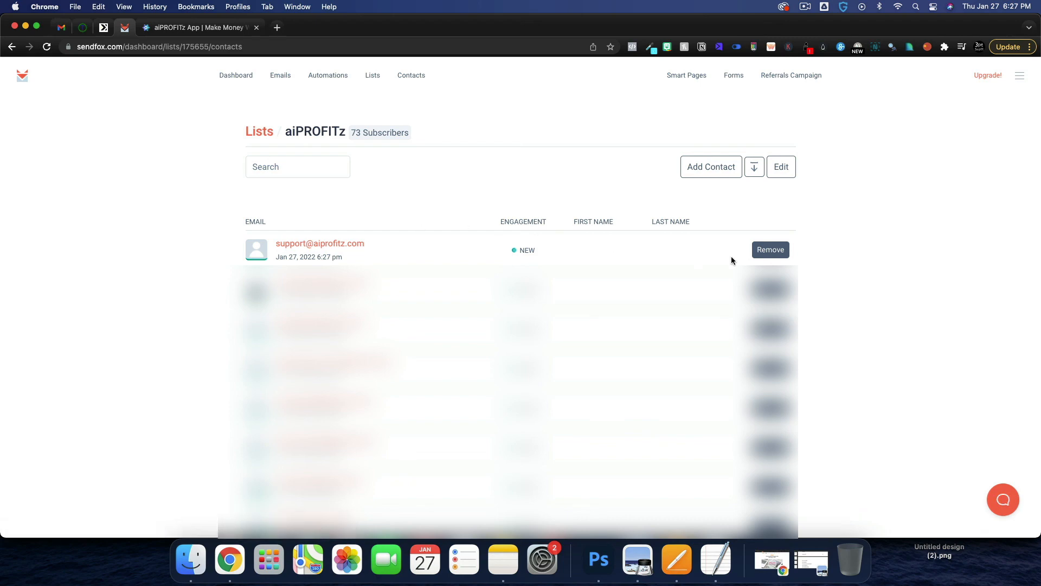
pyautogui.moveTo(736, 233); pyautogui.dragTo(391, 226)
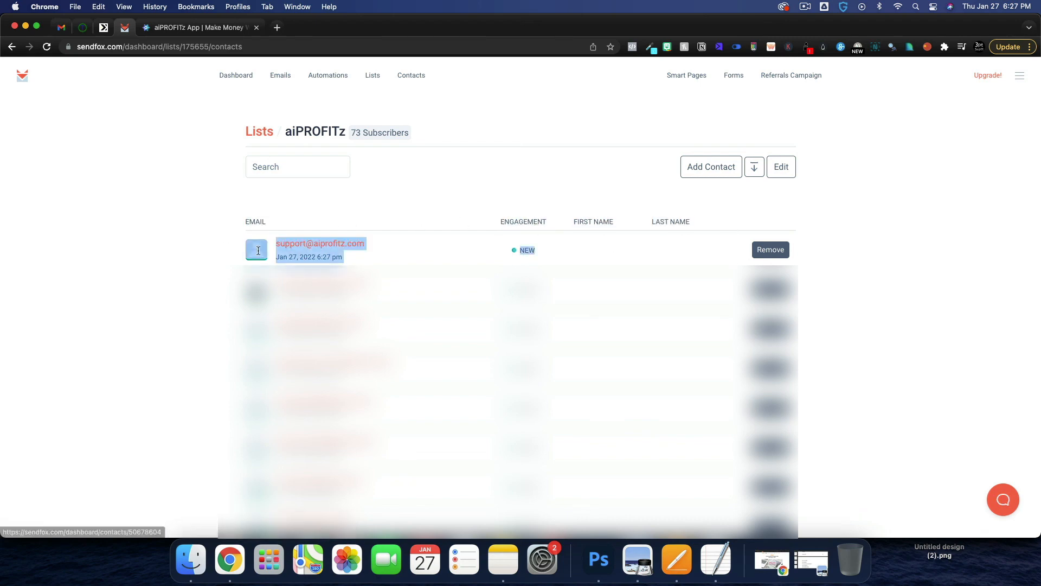
pyautogui.click(215, 29)
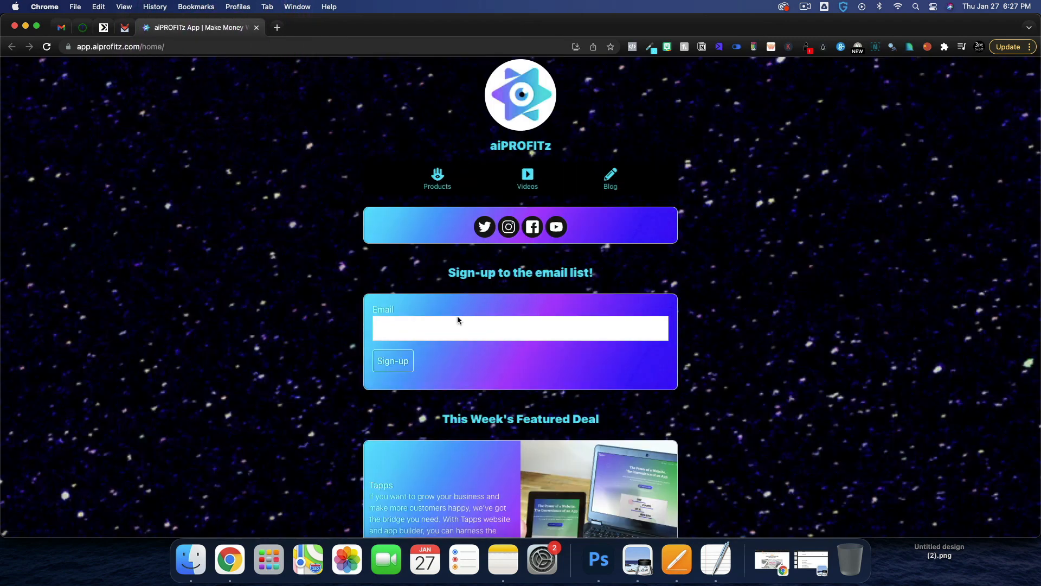